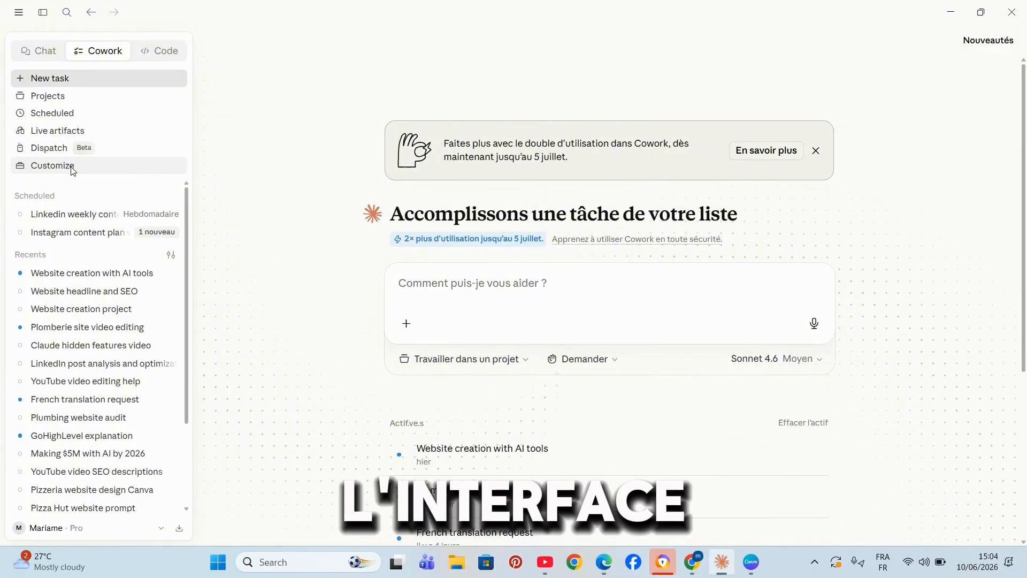
# Disconnect Gmail from the connectors in the customization settings.
pyautogui.click(70, 170)
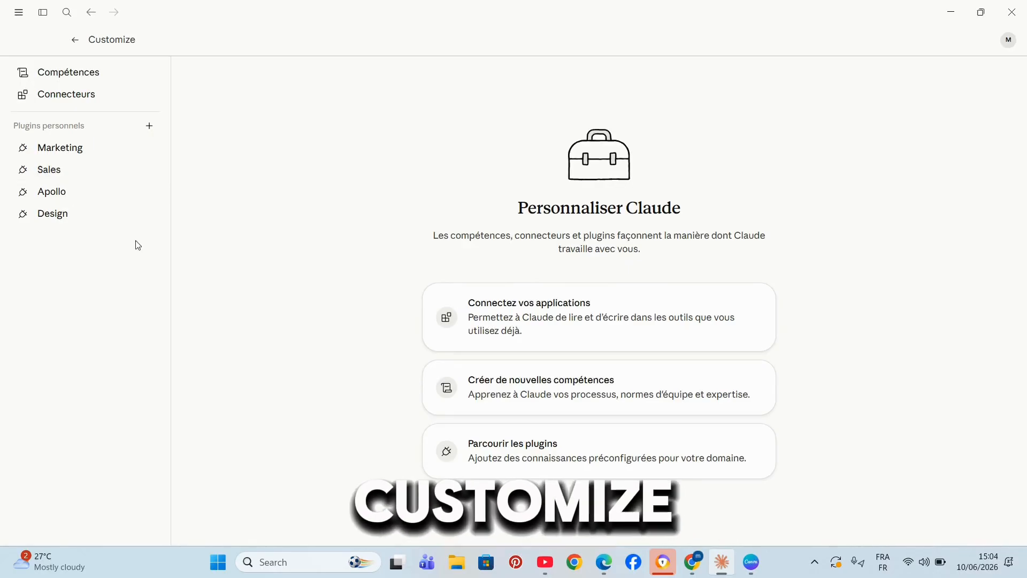
pyautogui.click(95, 102)
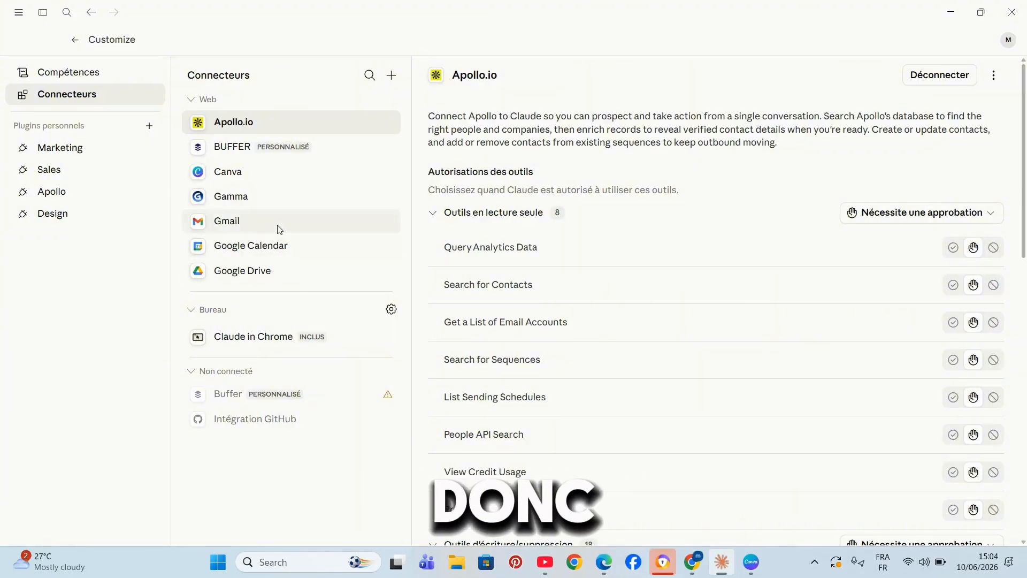
pyautogui.click(273, 242)
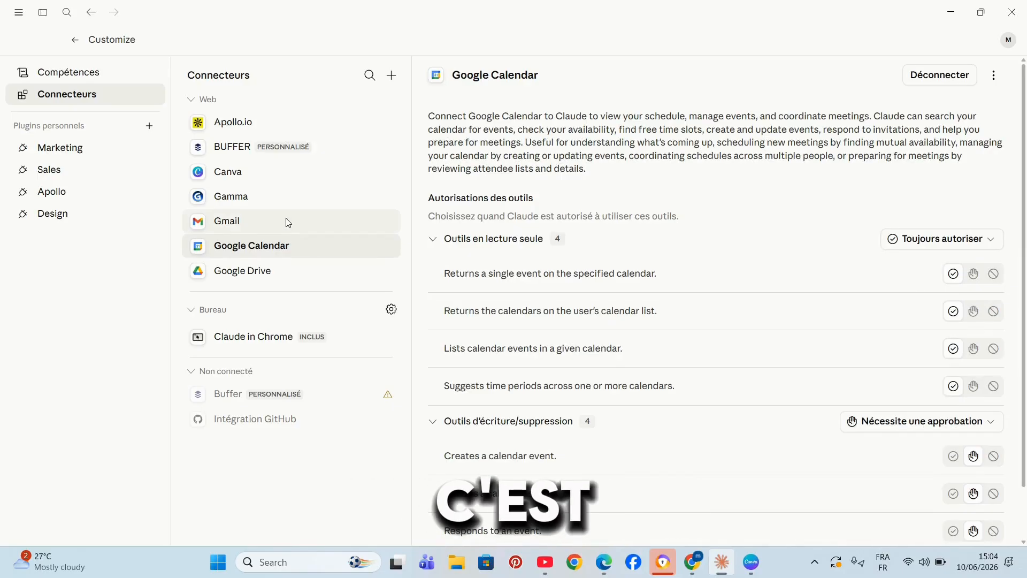
pyautogui.click(288, 222)
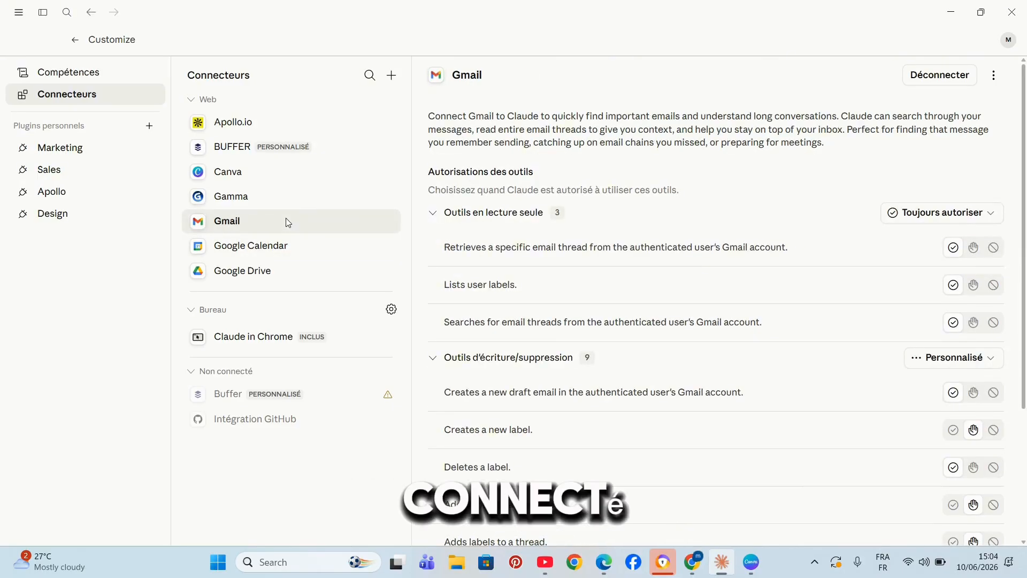
pyautogui.click(945, 72)
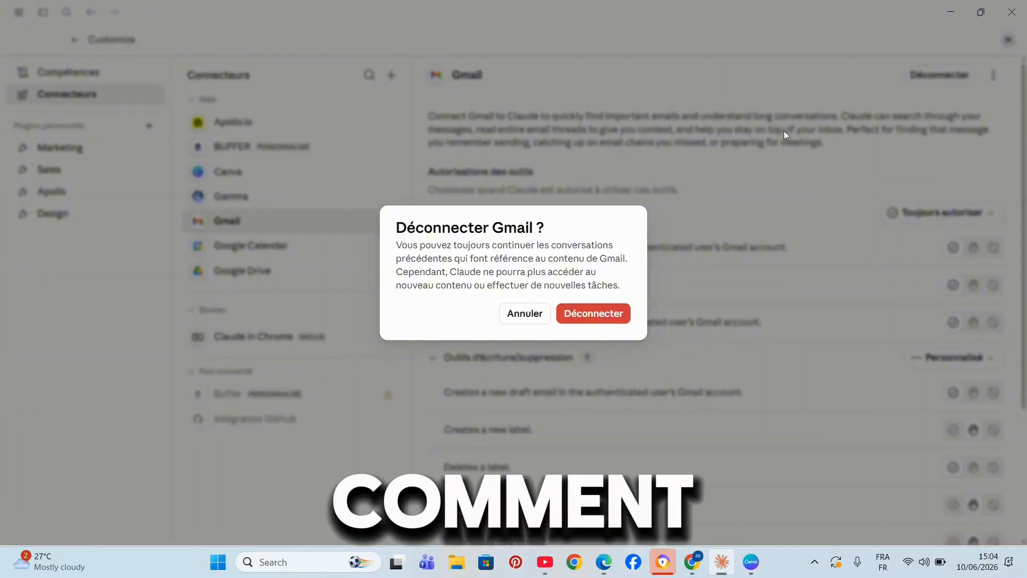
pyautogui.click(611, 312)
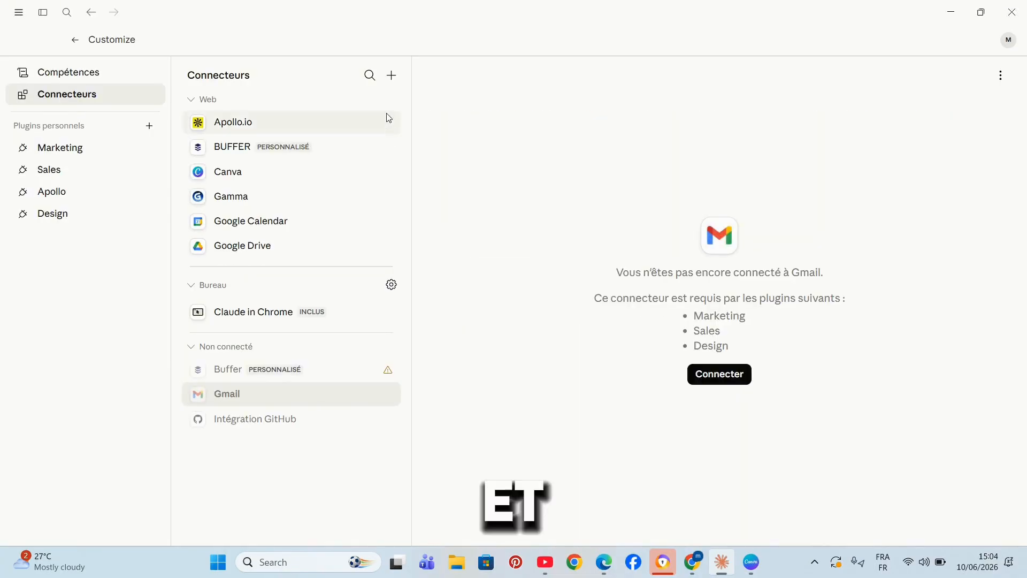
# Search the existing connectors for "G" and close the search.
pyautogui.click(369, 75)
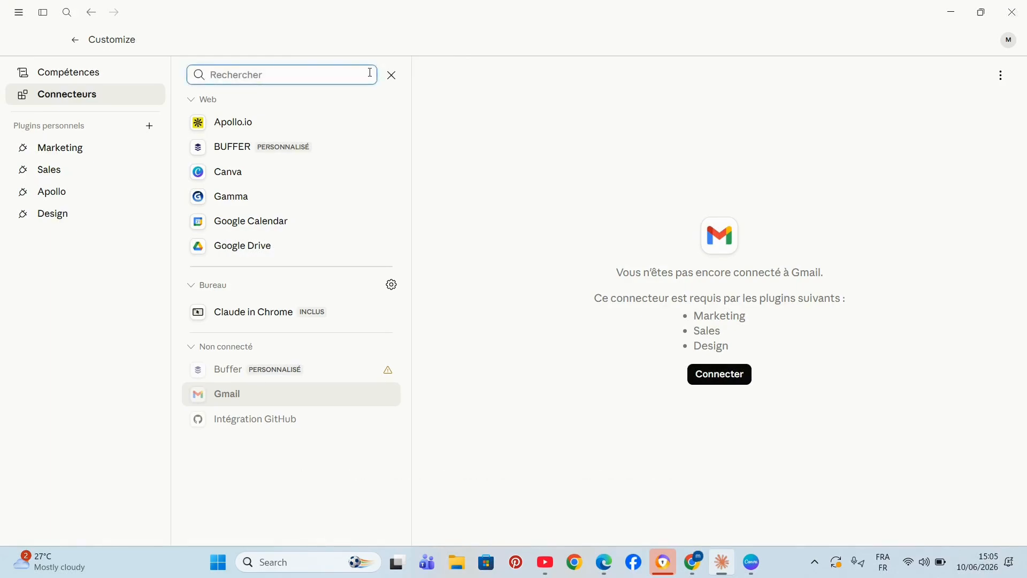
pyautogui.write('G')
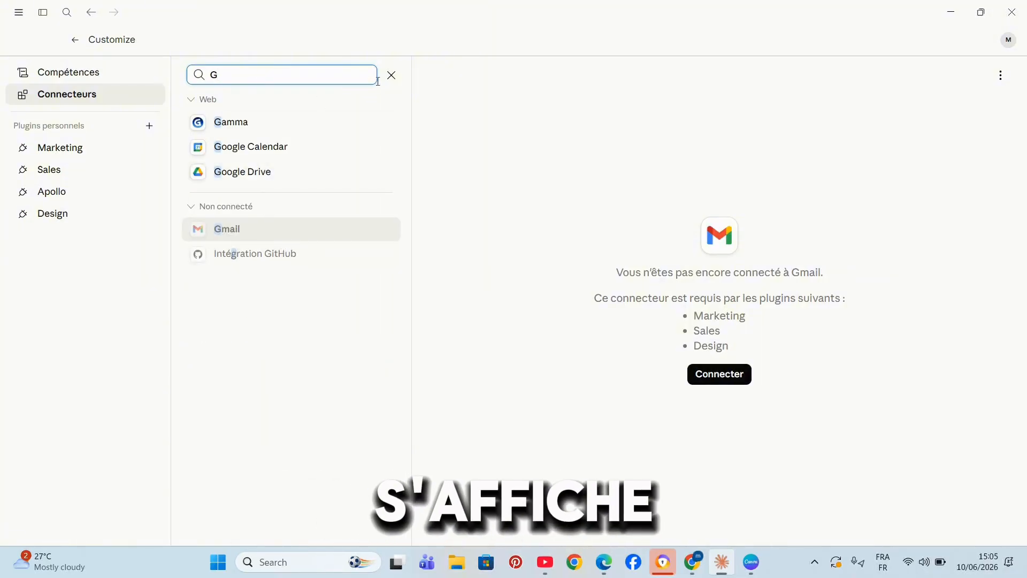
pyautogui.click(392, 75)
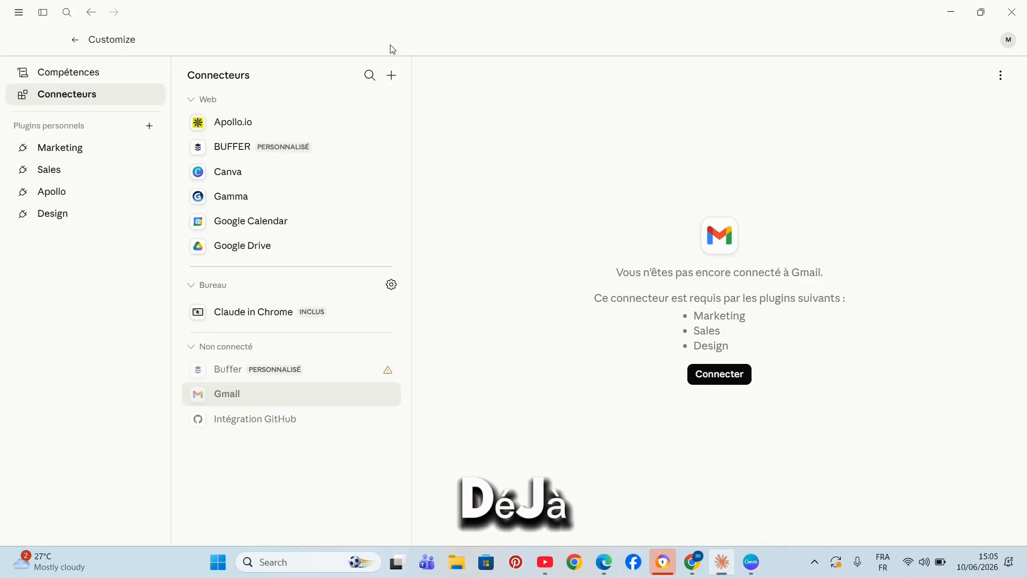
# Search the connector directory for "GMAIL" and open the Gmail connector's details.
pyautogui.click(394, 78)
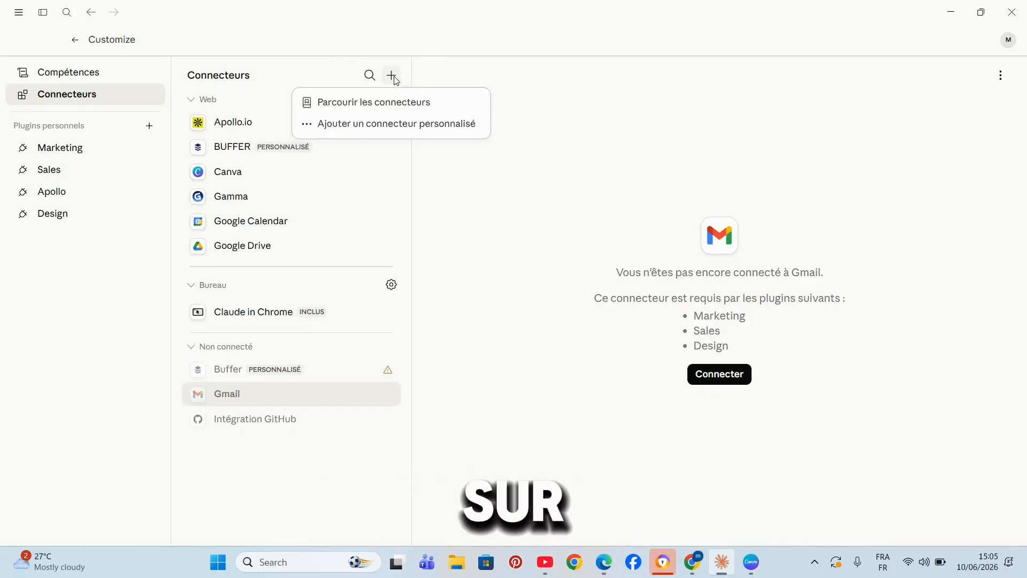
pyautogui.click(420, 100)
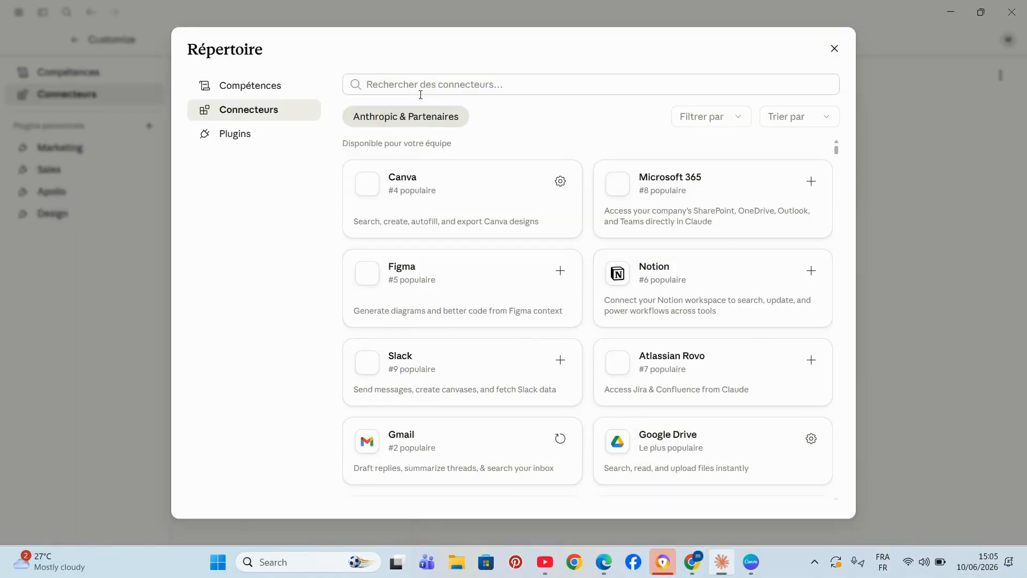
pyautogui.click(431, 79)
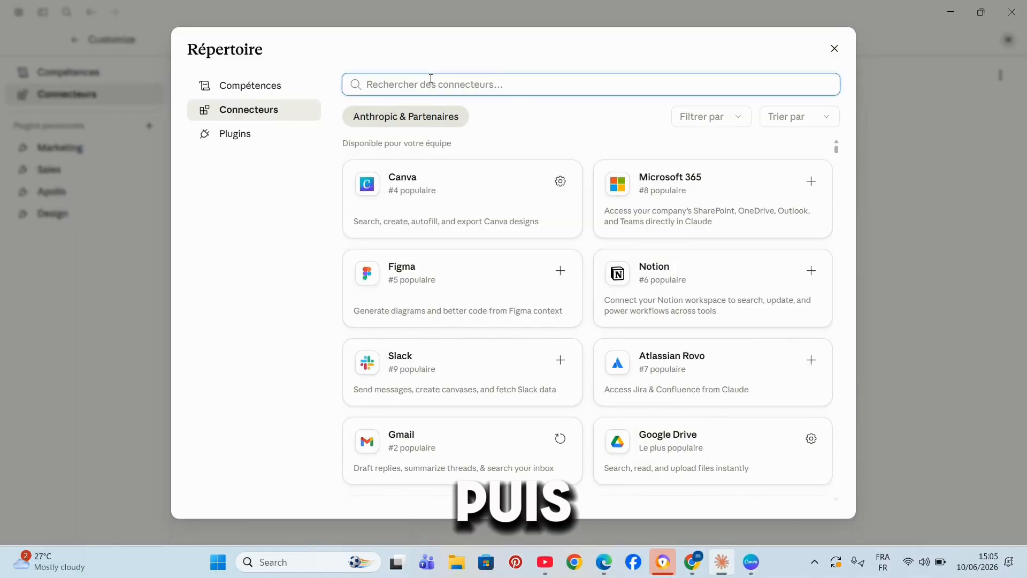
pyautogui.write('GMAIL')
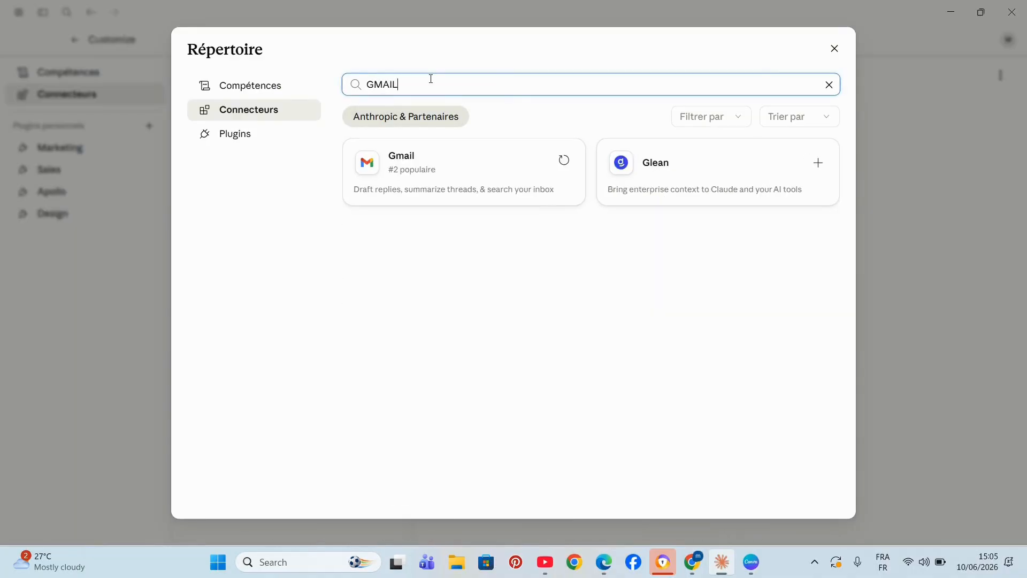
pyautogui.click(528, 181)
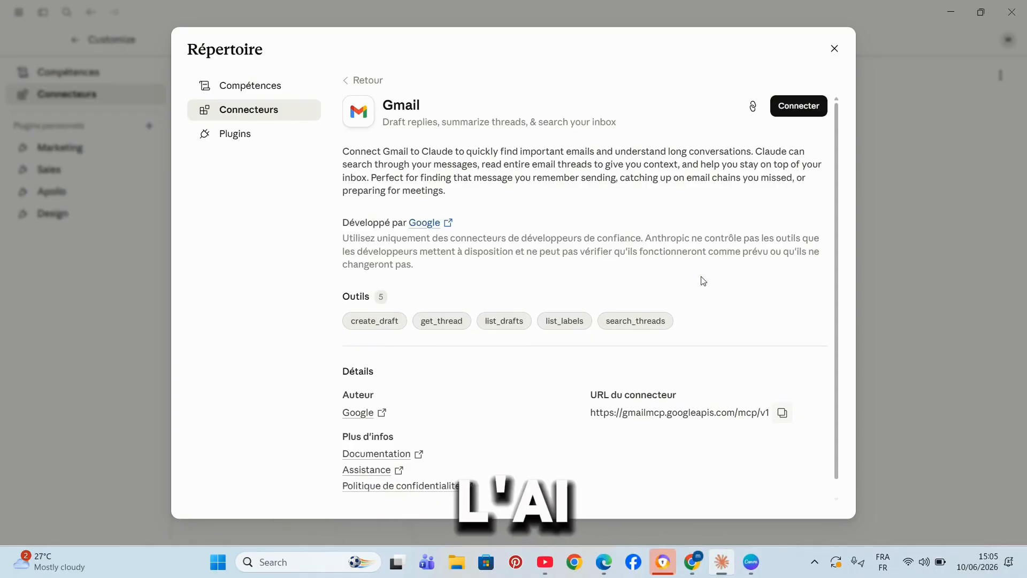
# Start connecting Gmail, choose the third listed Google account, and continue the sign-in to Claude for Gmail.
pyautogui.click(803, 113)
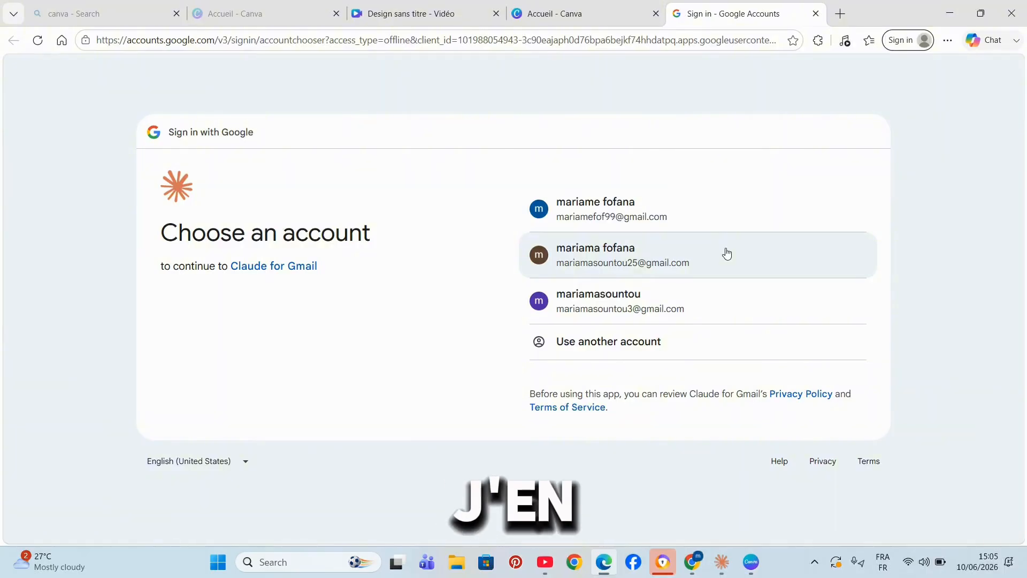
pyautogui.click(701, 309)
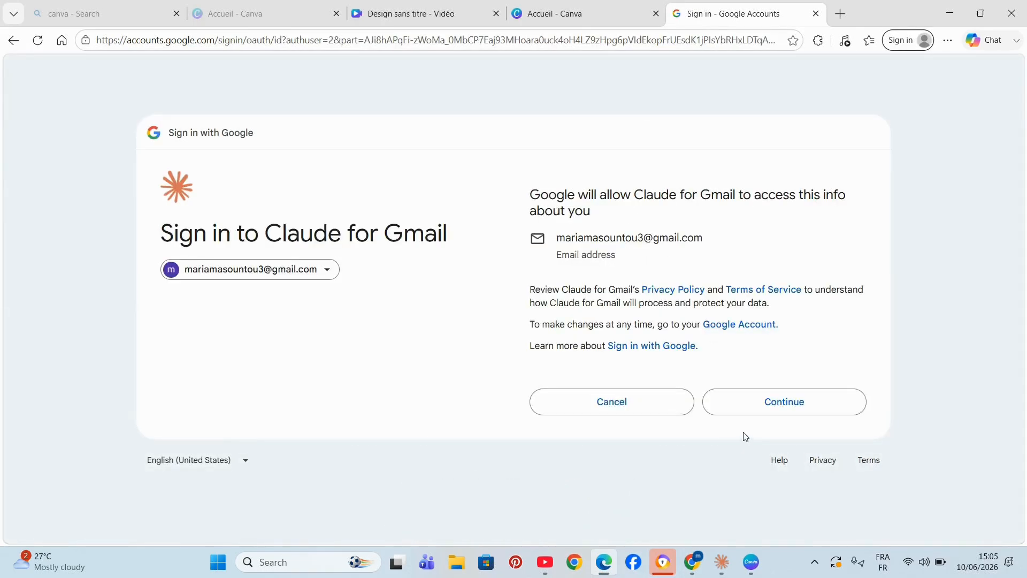
pyautogui.click(742, 415)
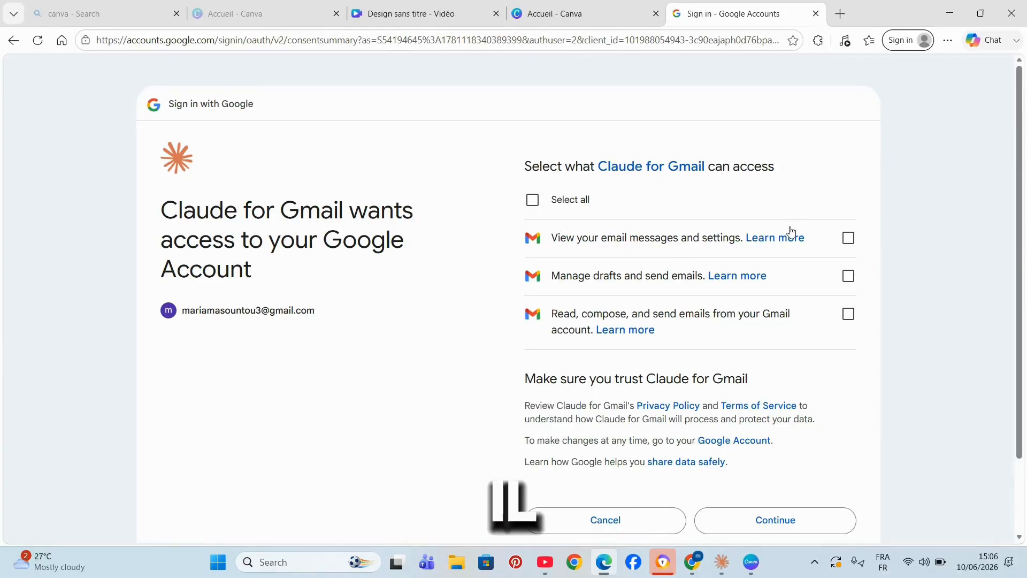
# Grant Claude for Gmail all three permissions: viewing messages and settings, managing drafts, and reading, composing and sending emails.
pyautogui.click(846, 242)
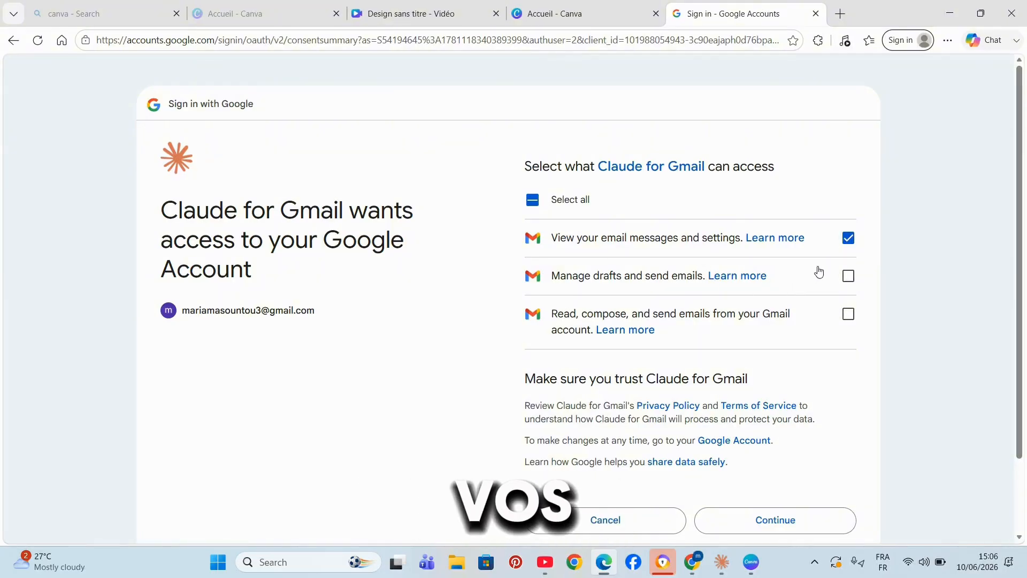
pyautogui.click(853, 316)
pyautogui.click(850, 275)
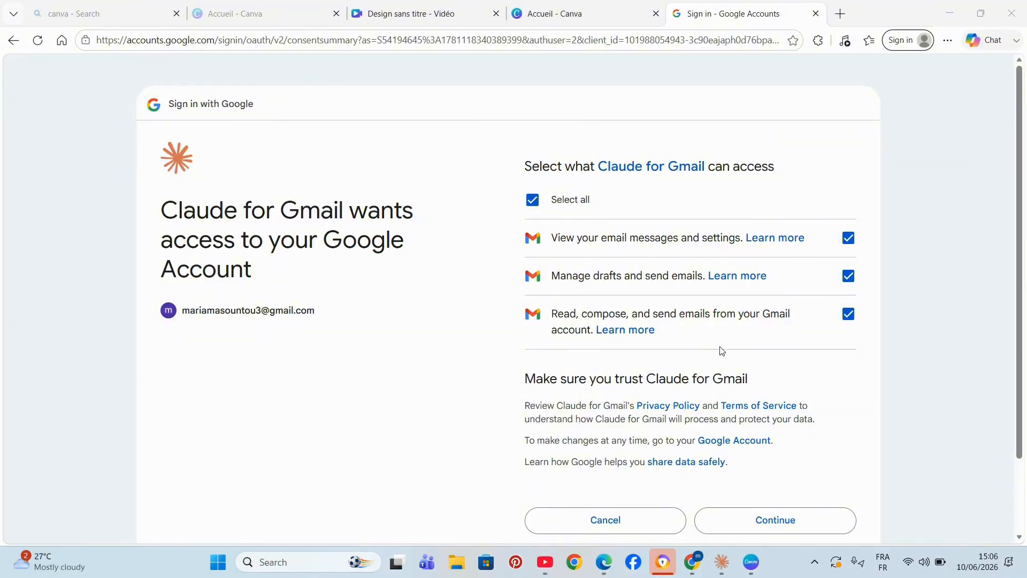
pyautogui.click(734, 524)
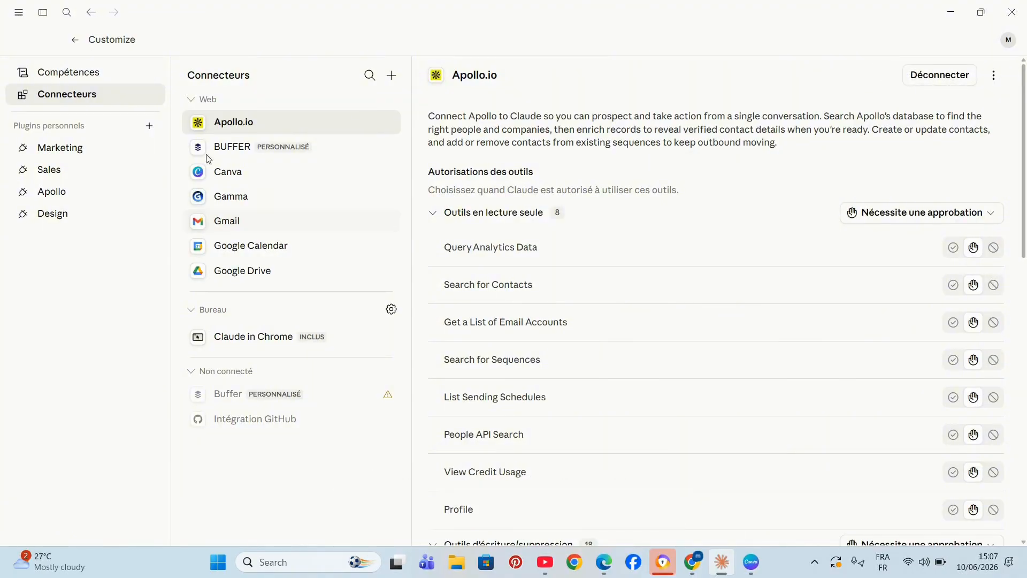
pyautogui.click(81, 46)
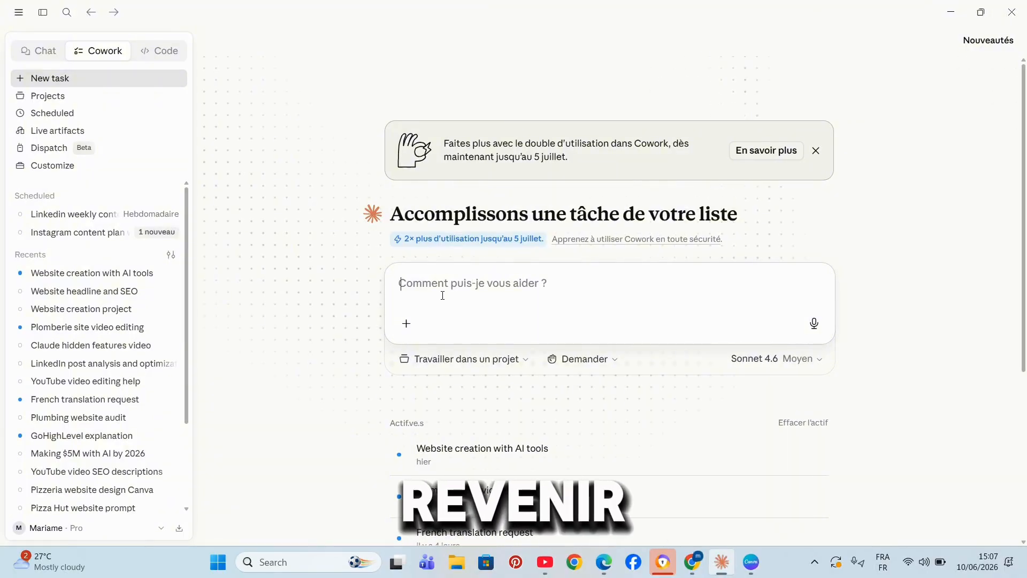
pyautogui.click(443, 295)
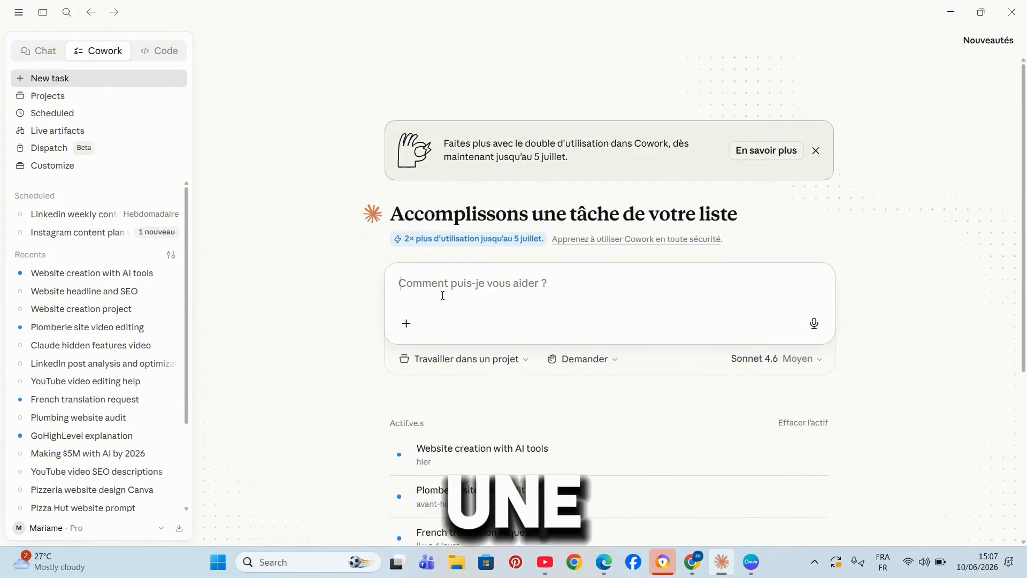
pyautogui.click(79, 131)
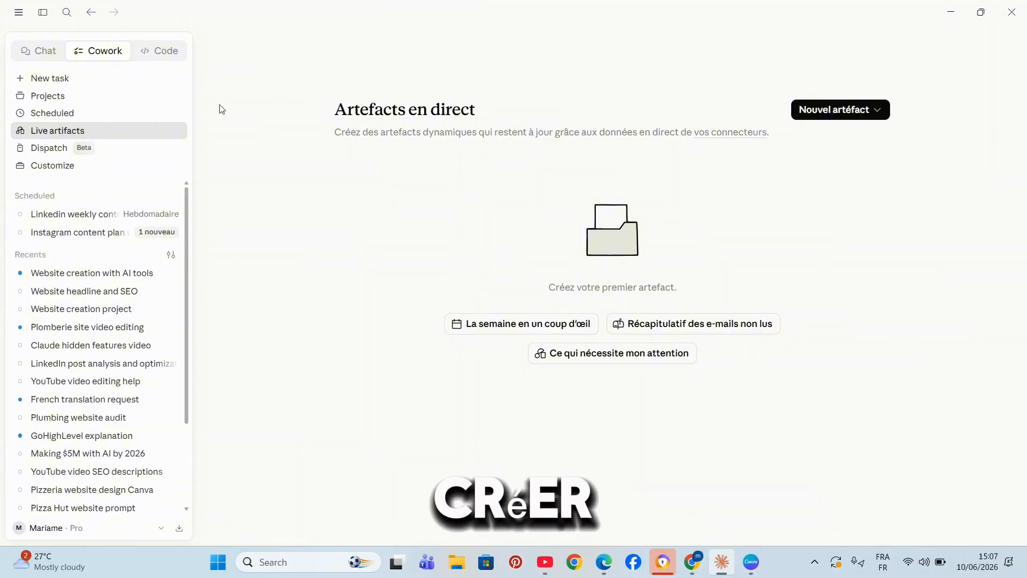
# Start creating a new skill with Claude from the skills settings and send the prefilled skill-creator request.
pyautogui.click(58, 167)
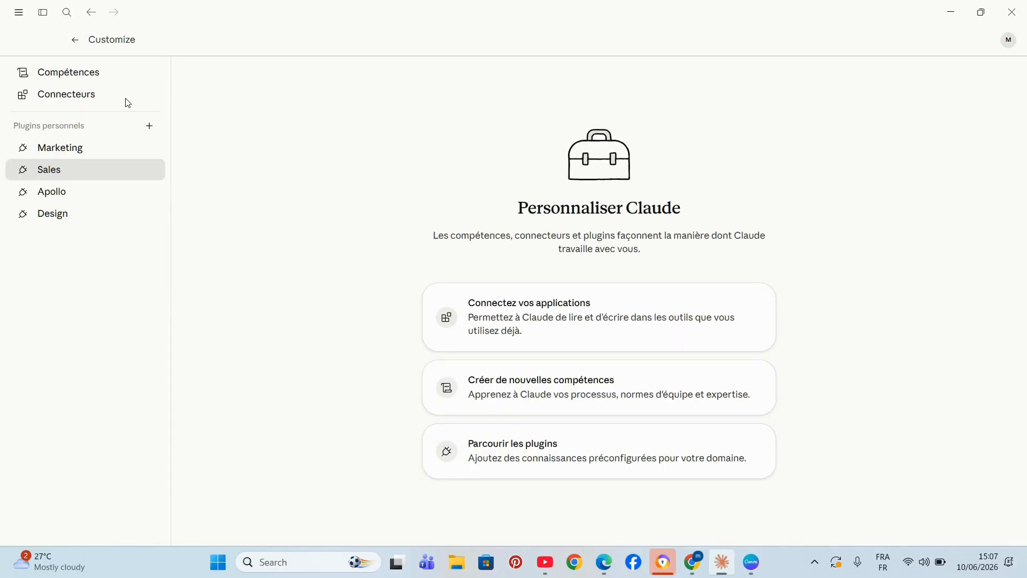
pyautogui.click(83, 74)
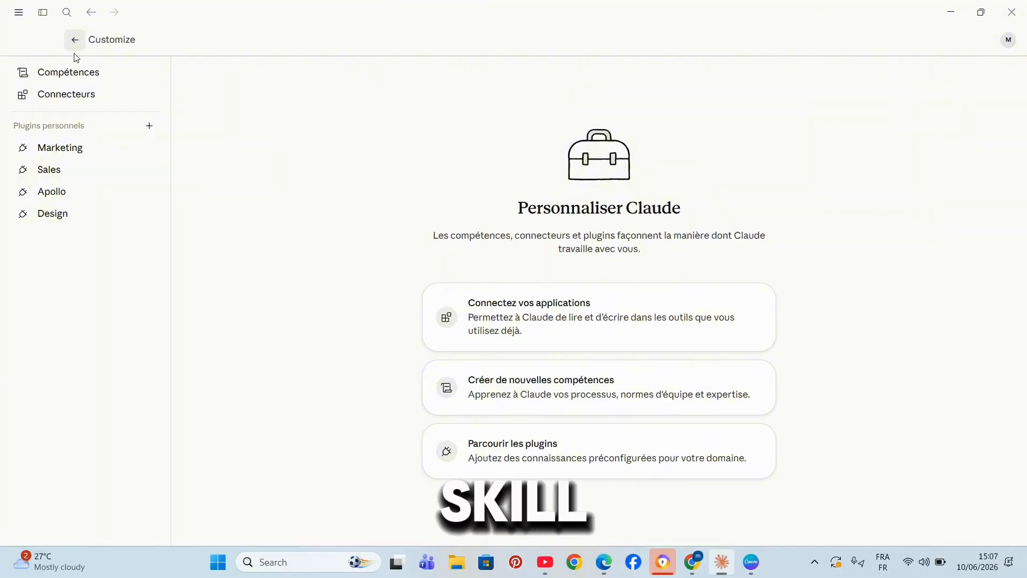
pyautogui.click(79, 77)
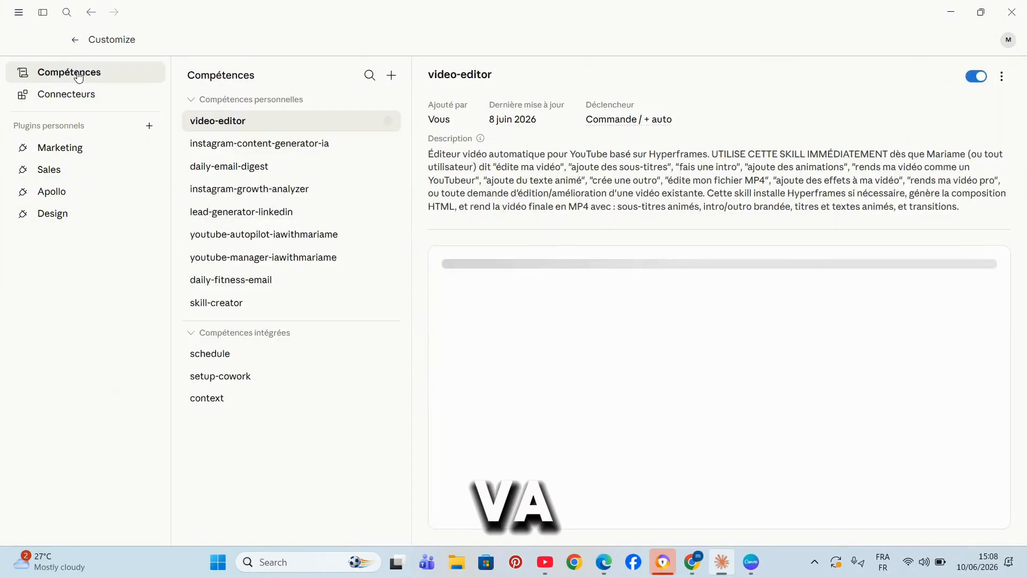
pyautogui.click(394, 75)
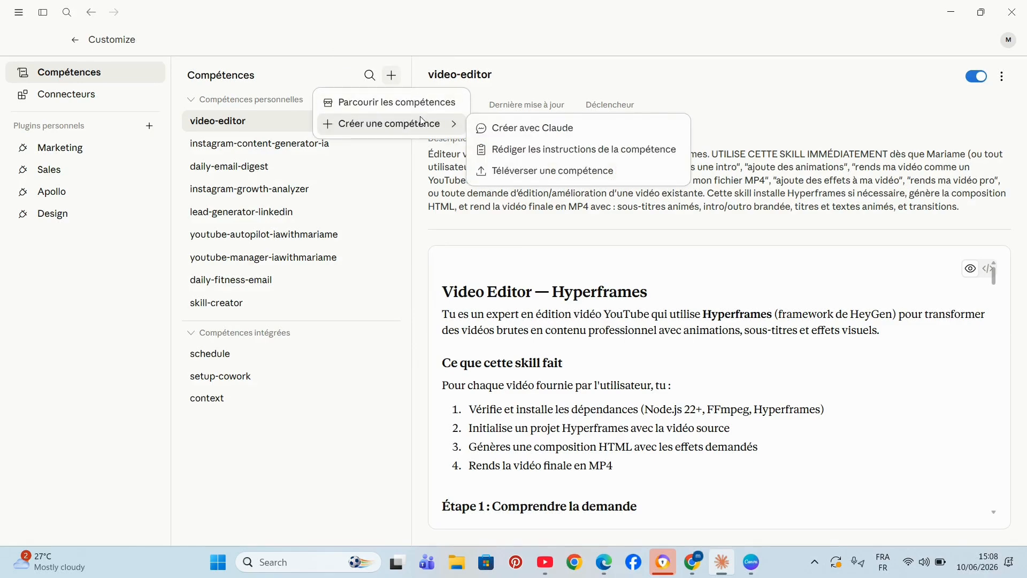
pyautogui.moveTo(449, 125)
pyautogui.click(488, 131)
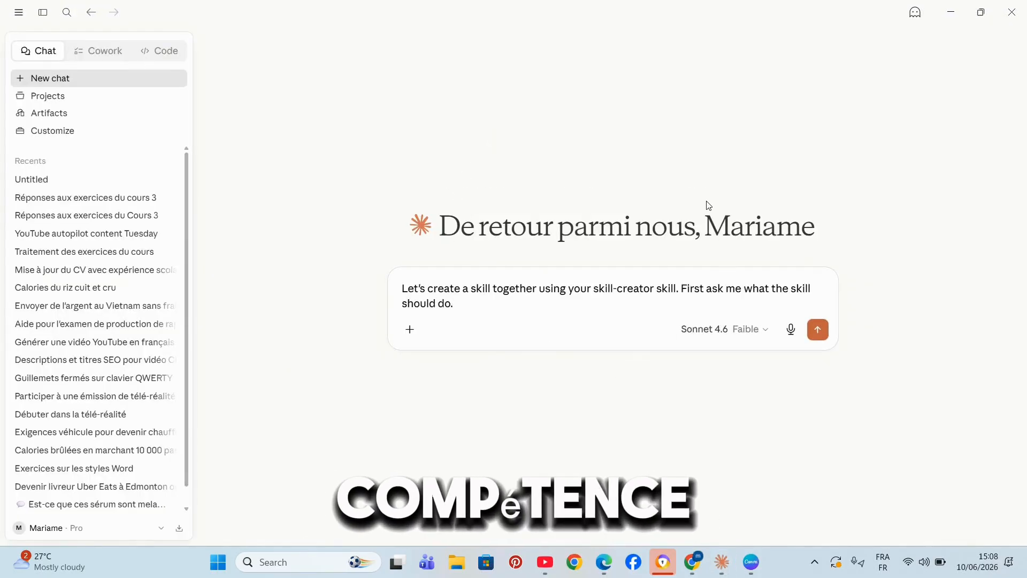
pyautogui.click(819, 331)
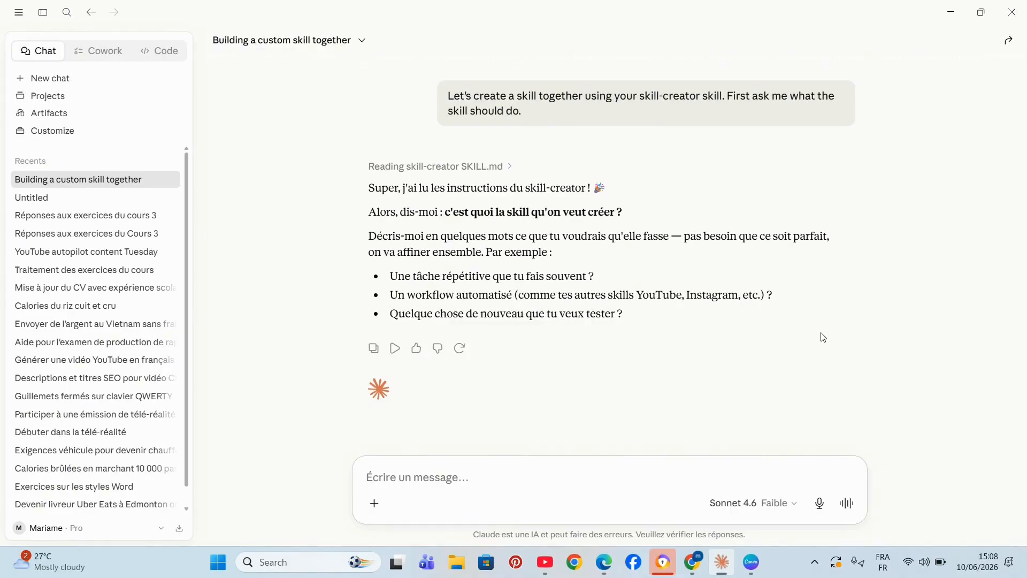
# Dictate and send a request in French for a skill that checks Gmail daily at 9, classifies emails, drafts important replies and saves summaries to Google Drive.
pyautogui.hotkey('ctrl', 'd')
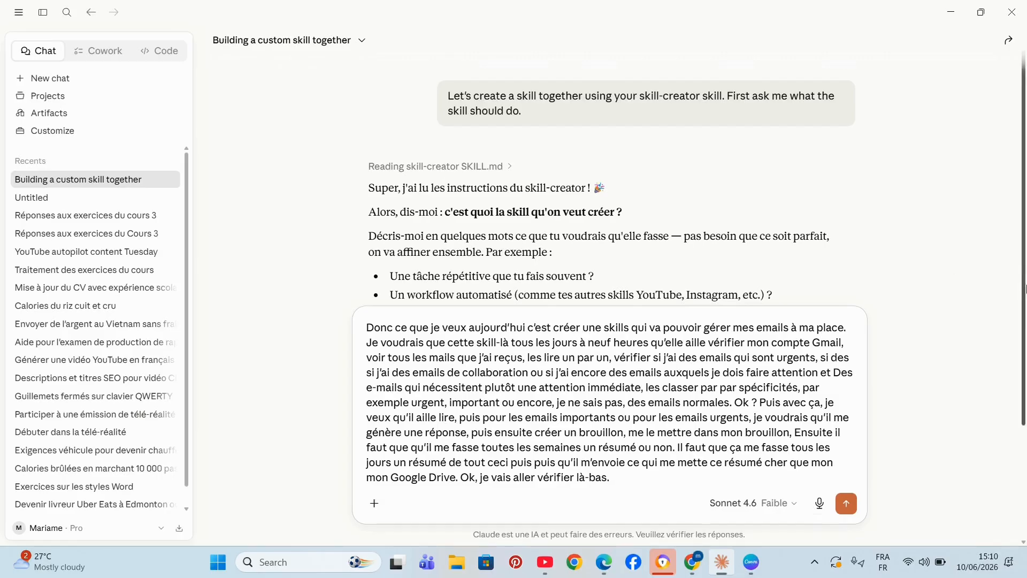
pyautogui.click(844, 505)
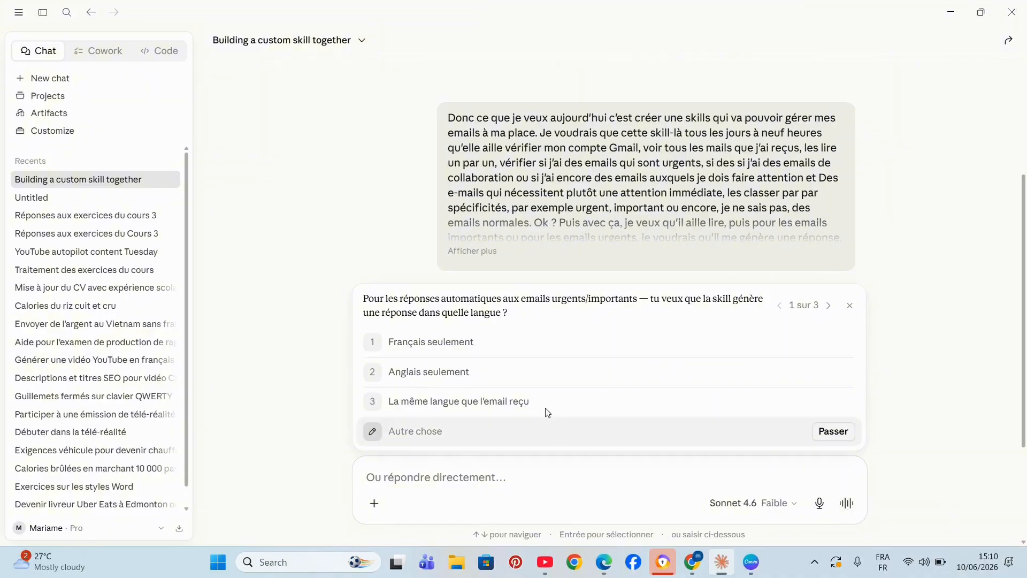
# Answer the setup questions: reply in the received email's language, send the summary to Google Drive only, and draft replies for urgent and important emails.
pyautogui.click(490, 401)
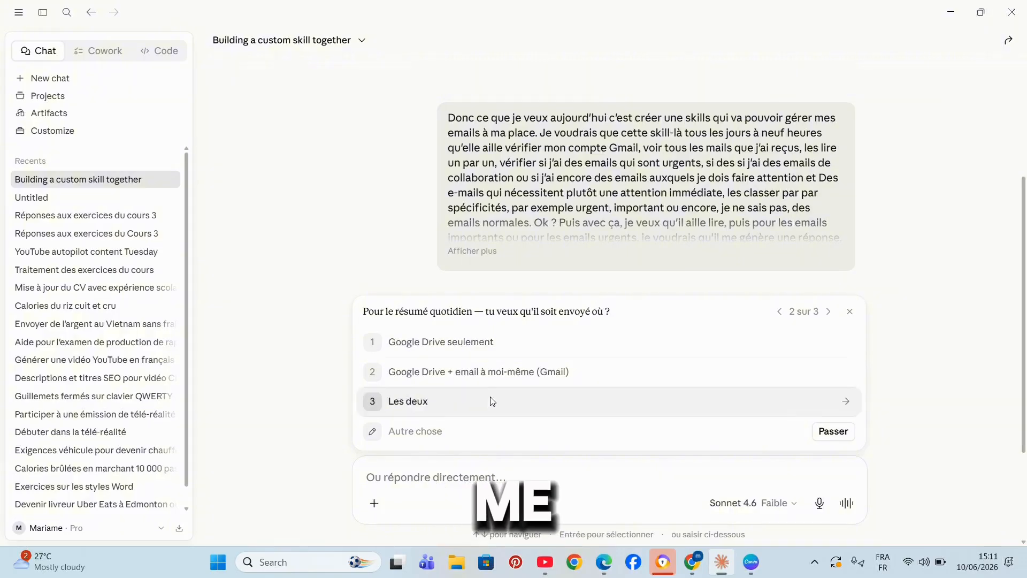
pyautogui.click(456, 341)
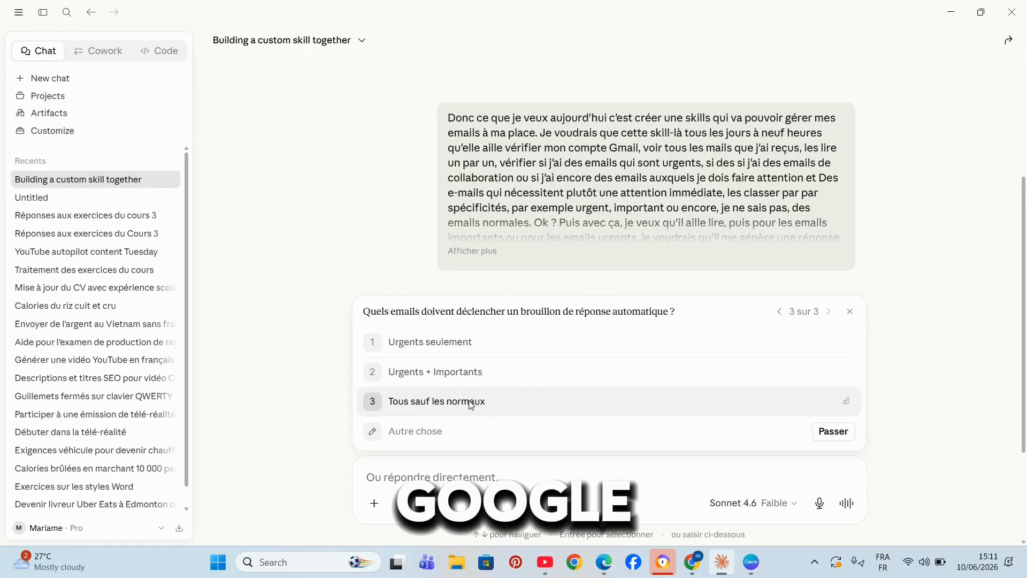
pyautogui.click(448, 381)
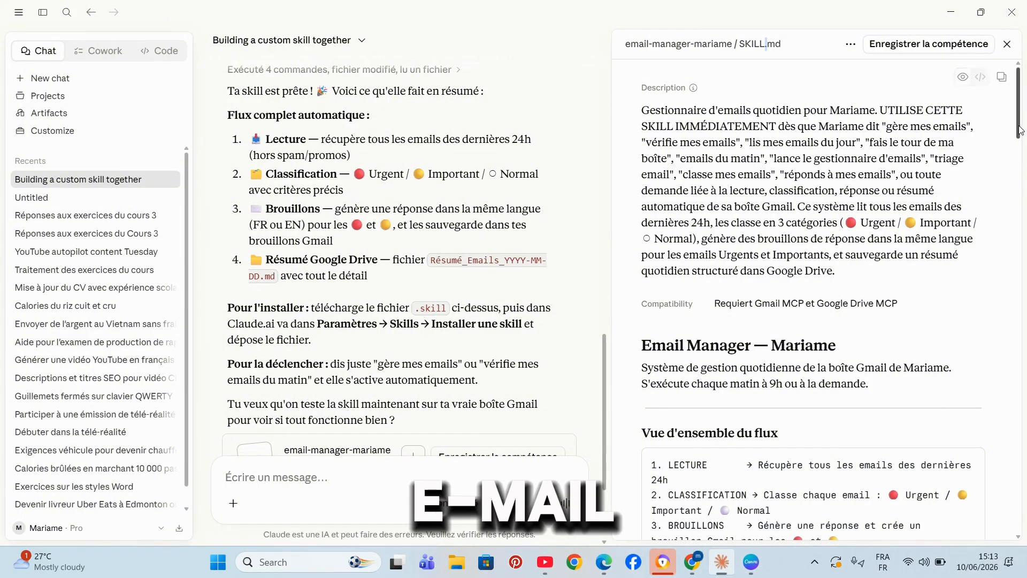
# Review the generated SKILL.md down to its error handling section and save the email manager skill.
pyautogui.moveTo(1019, 130); pyautogui.dragTo(1023, 163)
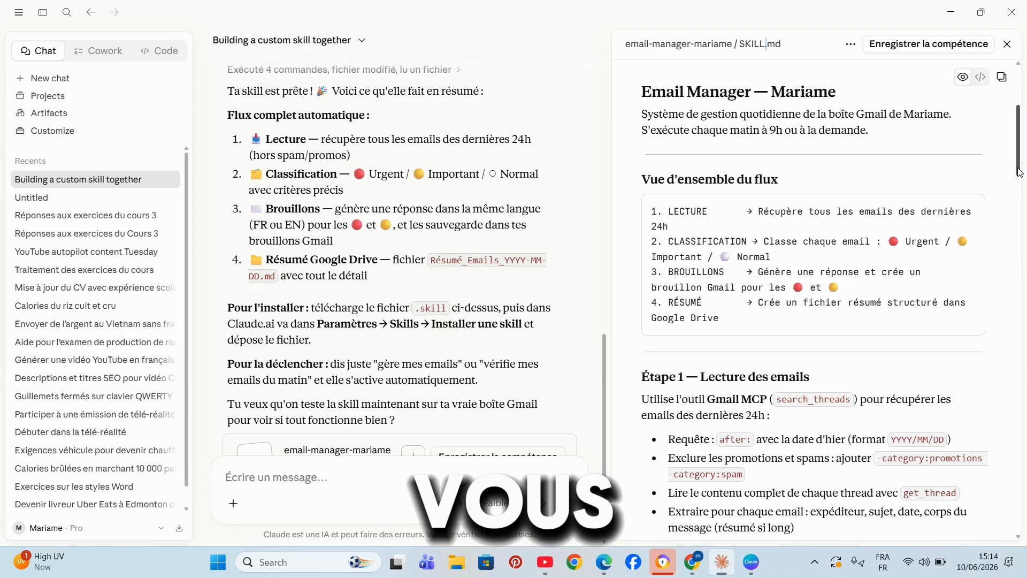
pyautogui.moveTo(1018, 174); pyautogui.dragTo(1022, 201)
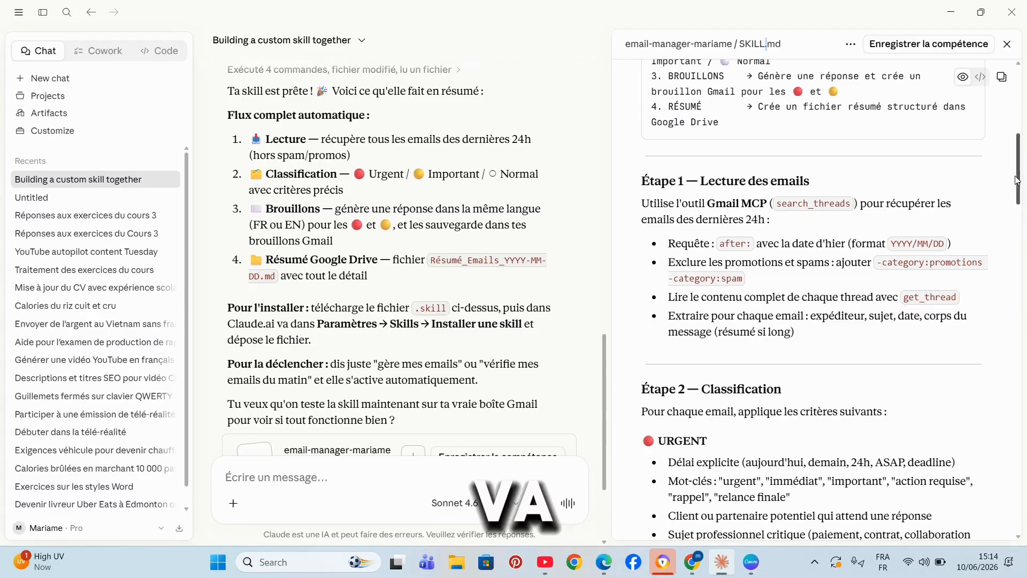
pyautogui.moveTo(1014, 182); pyautogui.dragTo(1025, 538)
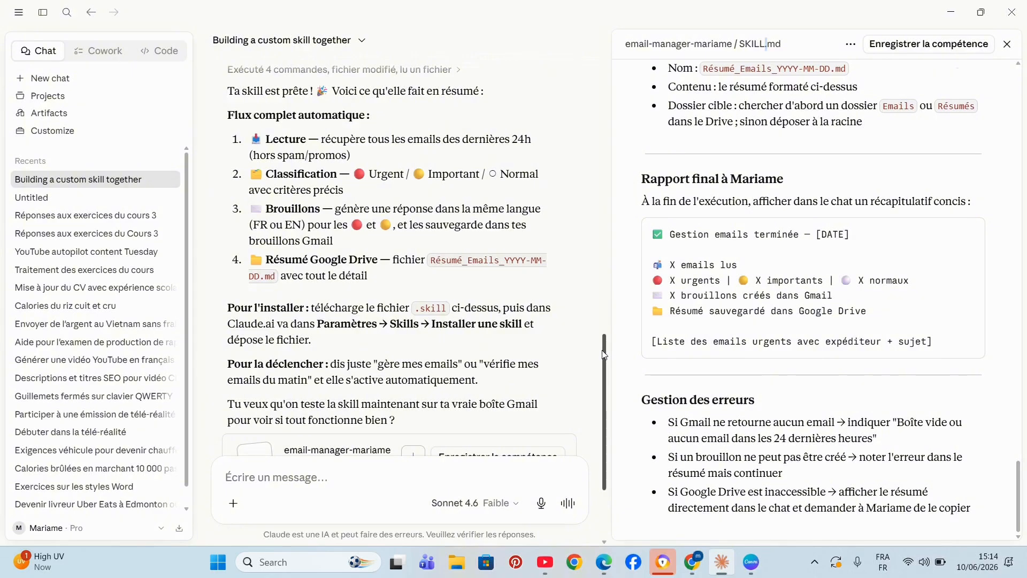
pyautogui.scroll(-3, 600, 422)
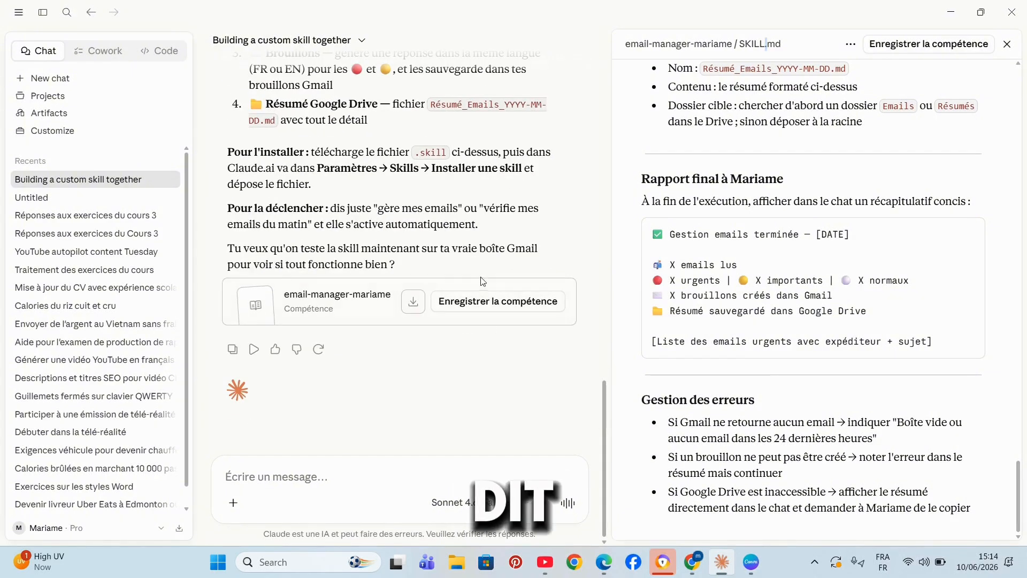
pyautogui.click(483, 302)
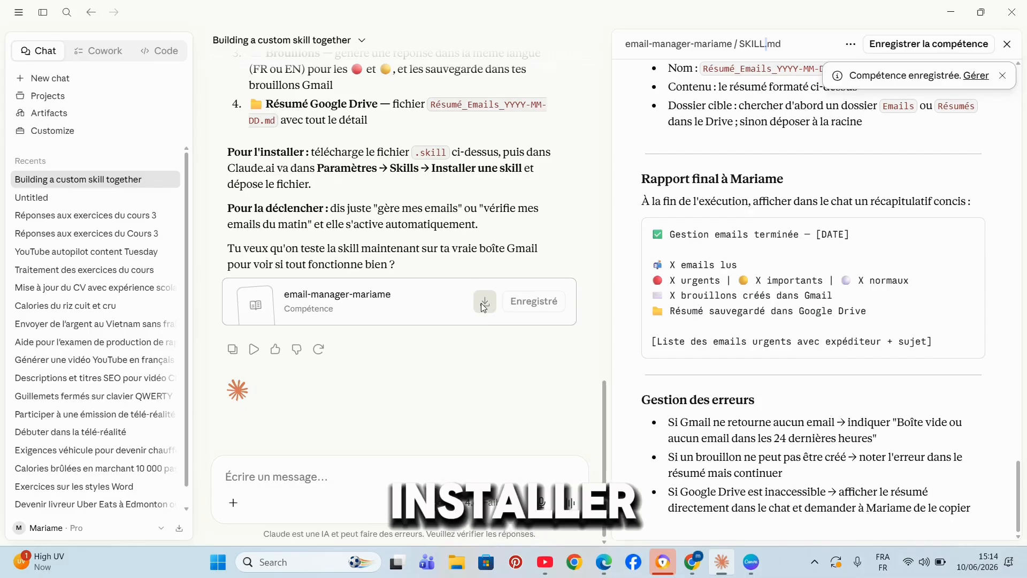
# Check the email manager skill in the personal skills list and return to the skill-building conversation.
pyautogui.click(66, 138)
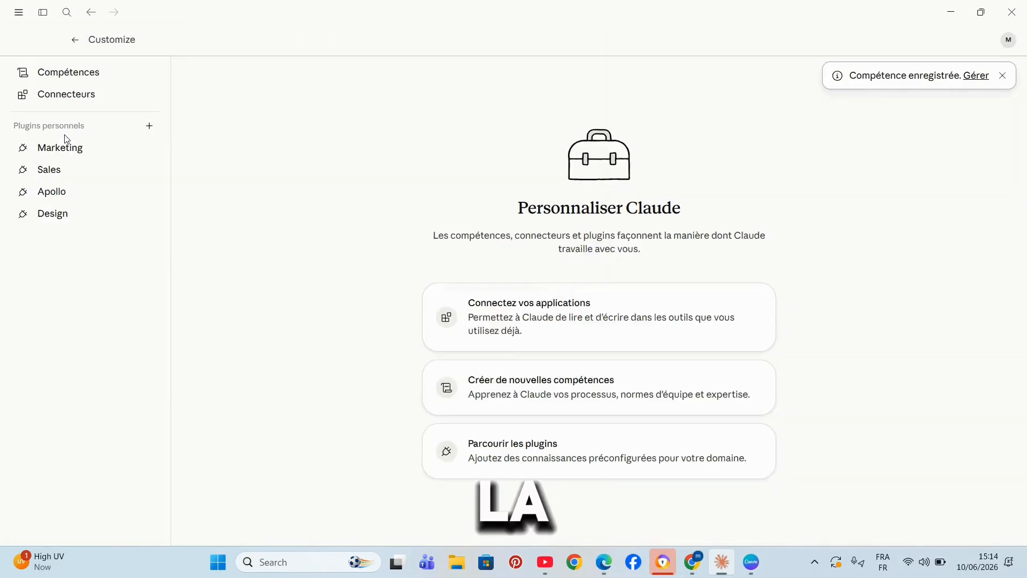
pyautogui.click(101, 78)
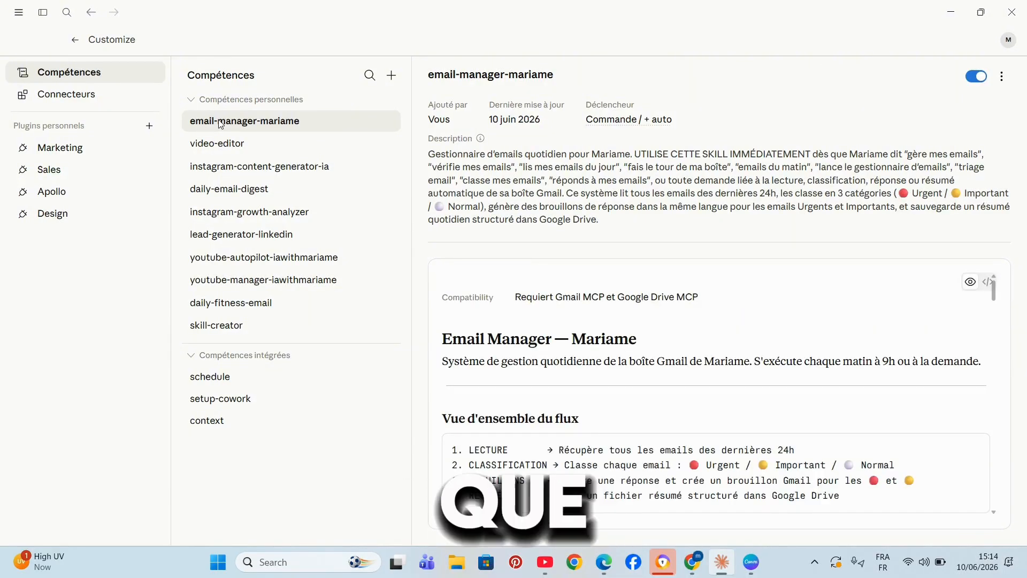
pyautogui.click(75, 42)
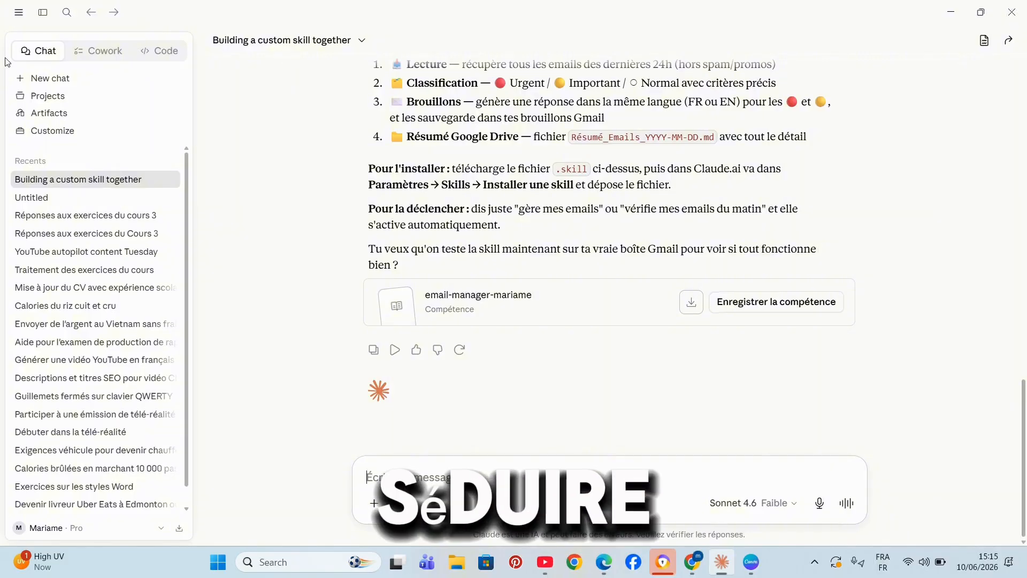
# Start a new scheduled task with Claude in Cowork and collapse the progress section.
pyautogui.click(106, 60)
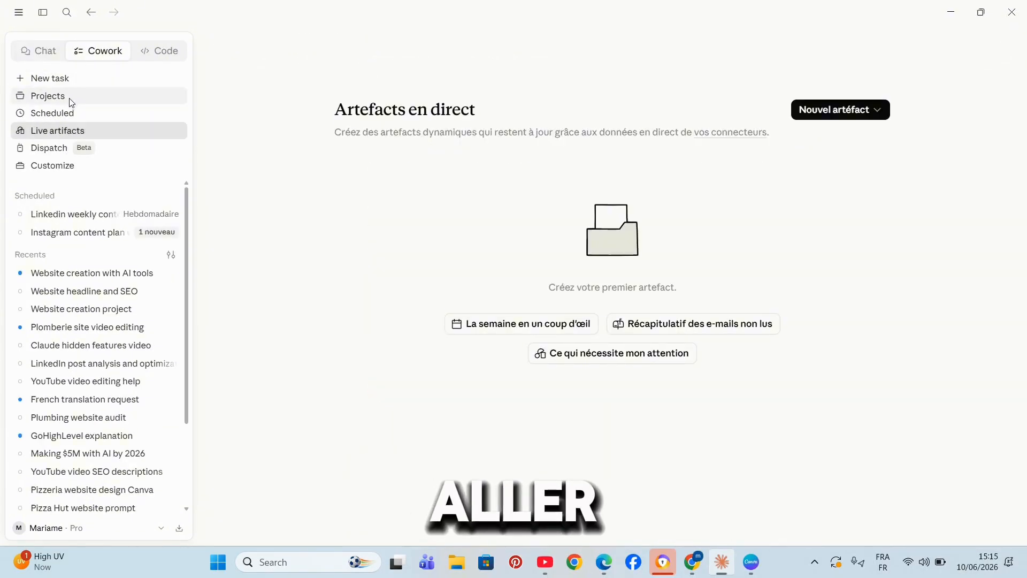
pyautogui.click(67, 113)
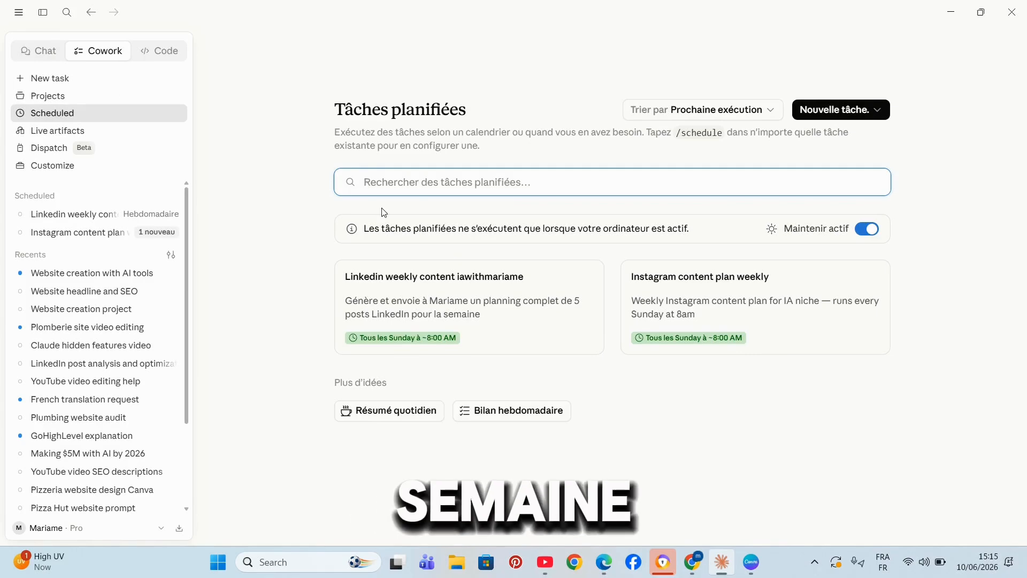
pyautogui.click(816, 112)
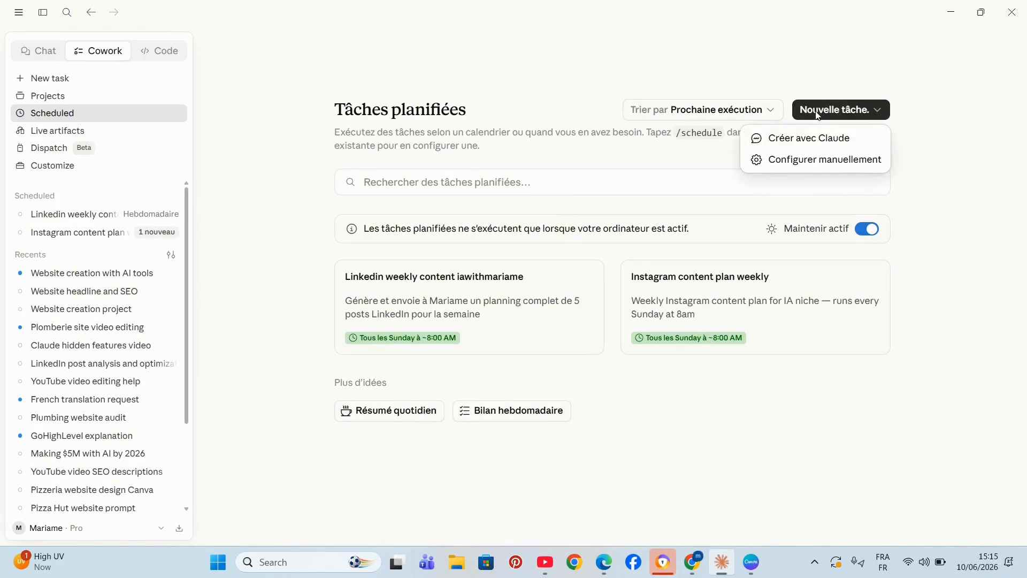
pyautogui.click(835, 140)
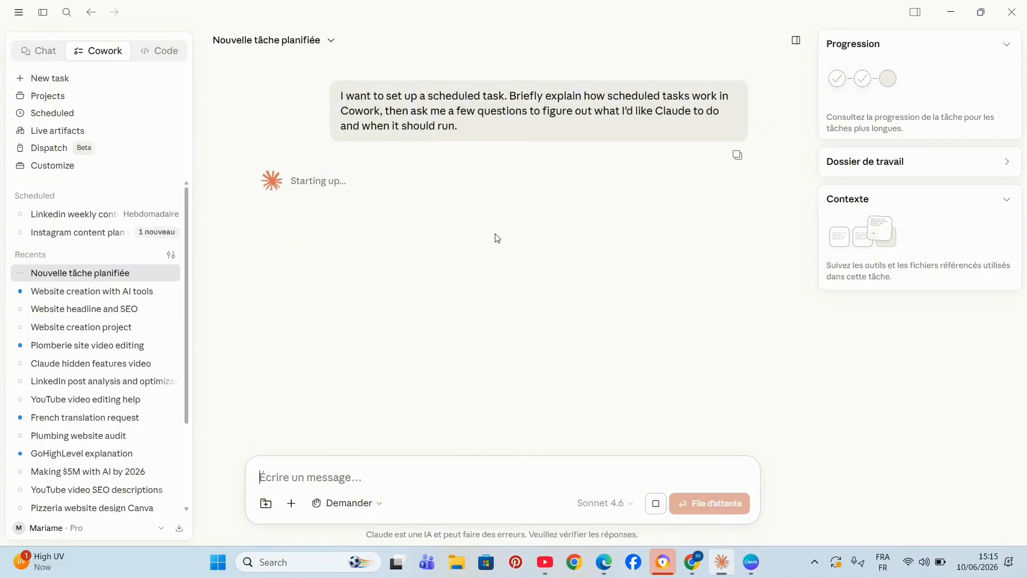
pyautogui.click(1007, 44)
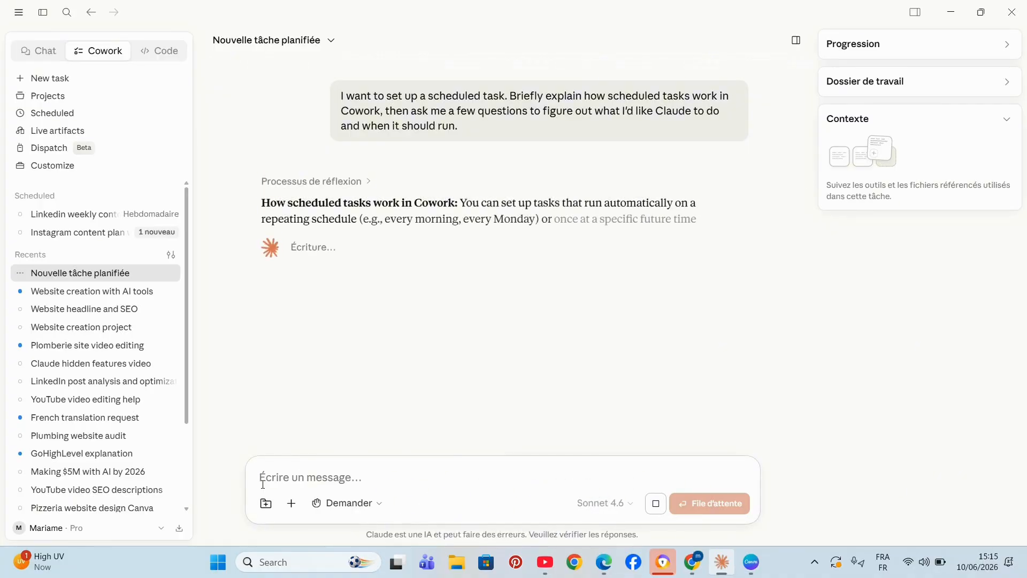
# Insert the email manager skill as a slash command in the reply message.
pyautogui.write('/')
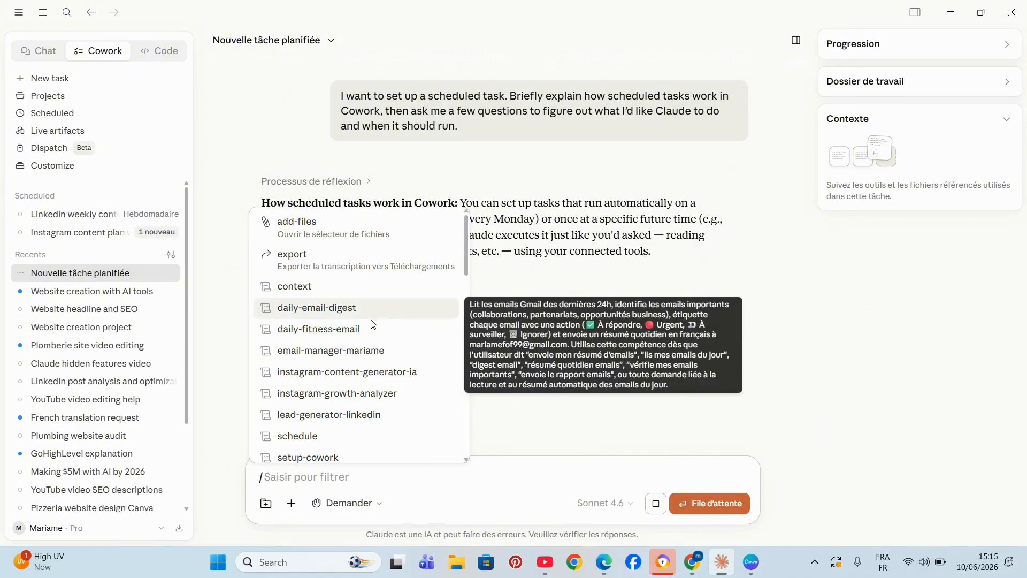
pyautogui.click(357, 350)
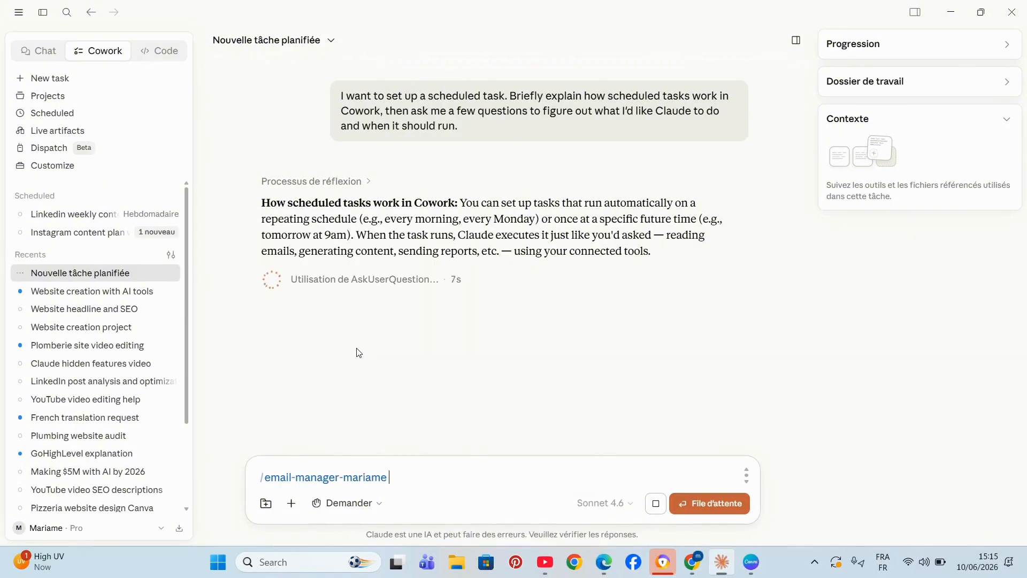
pyautogui.write('P')
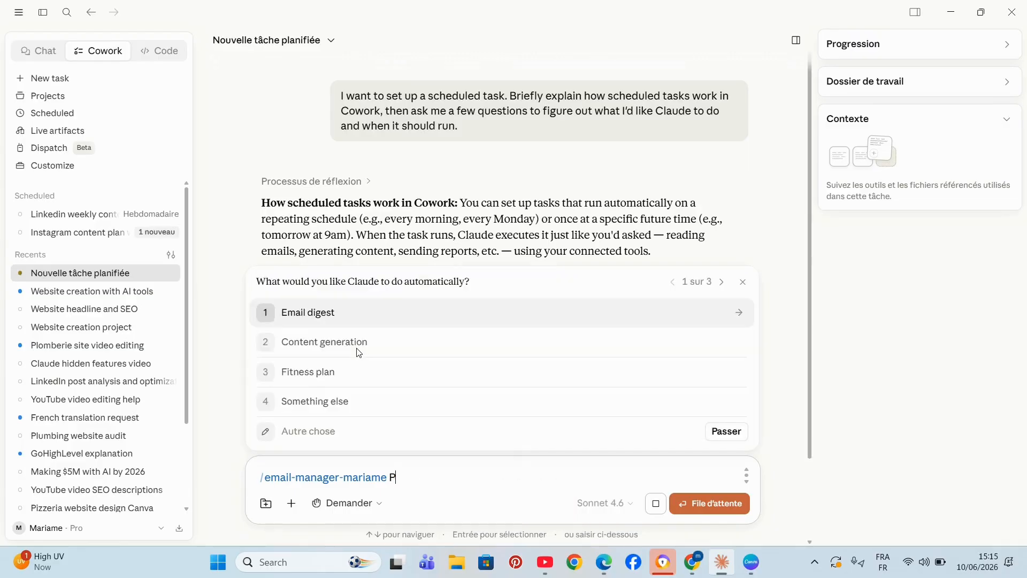
pyautogui.write('ROM')
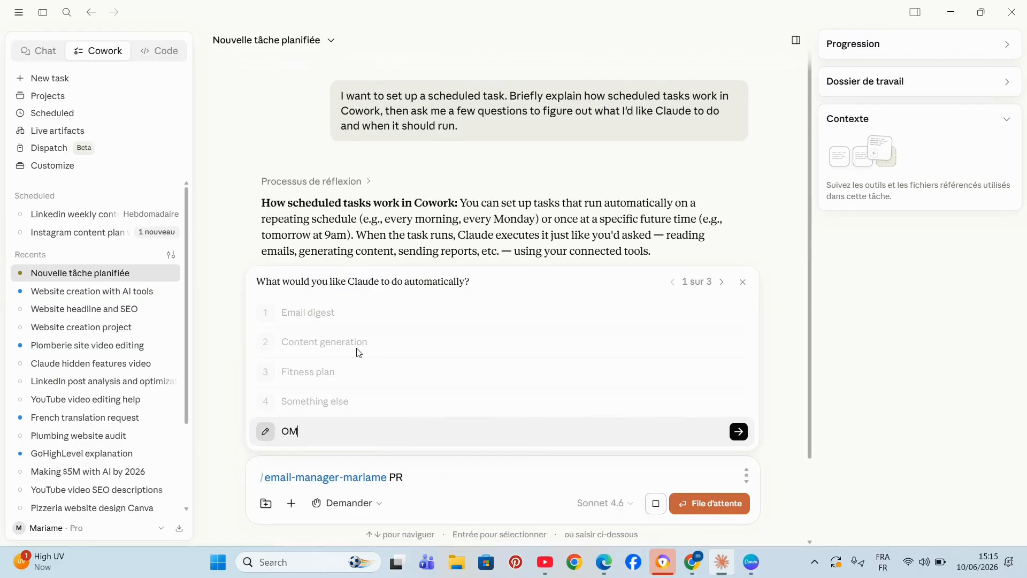
pyautogui.press('BackSpace')
pyautogui.press('BackSpace')
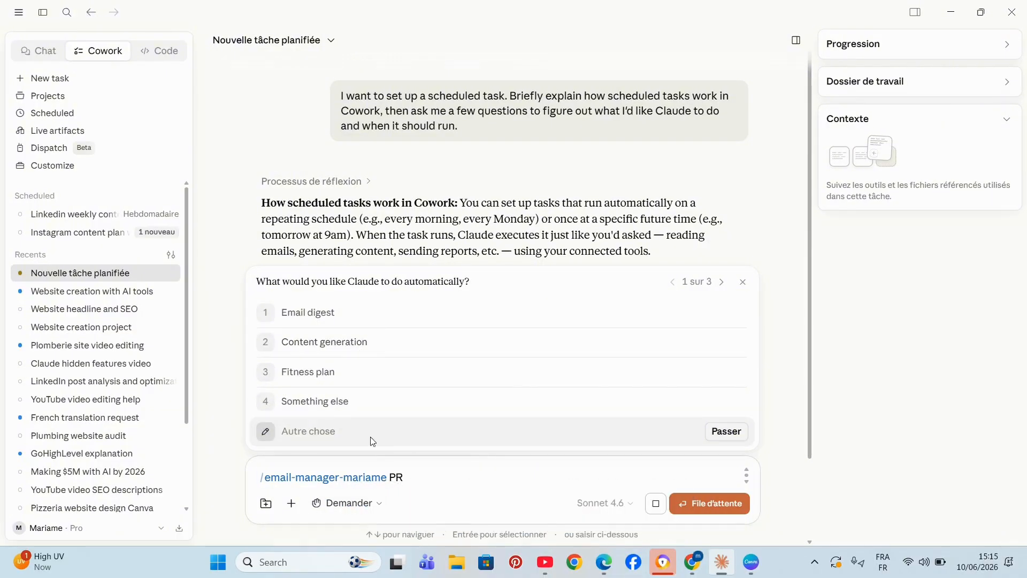
pyautogui.click(723, 282)
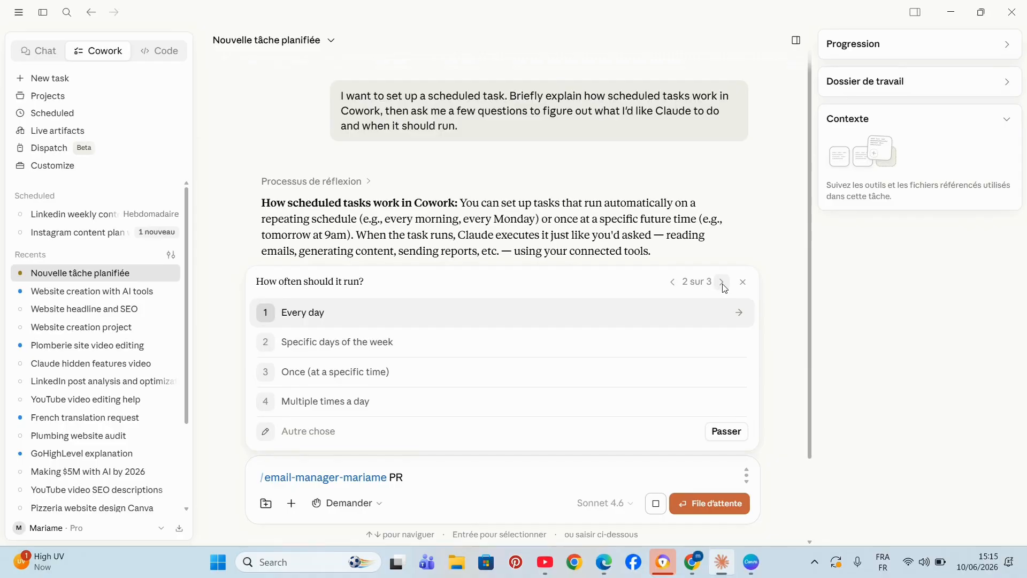
pyautogui.click(672, 282)
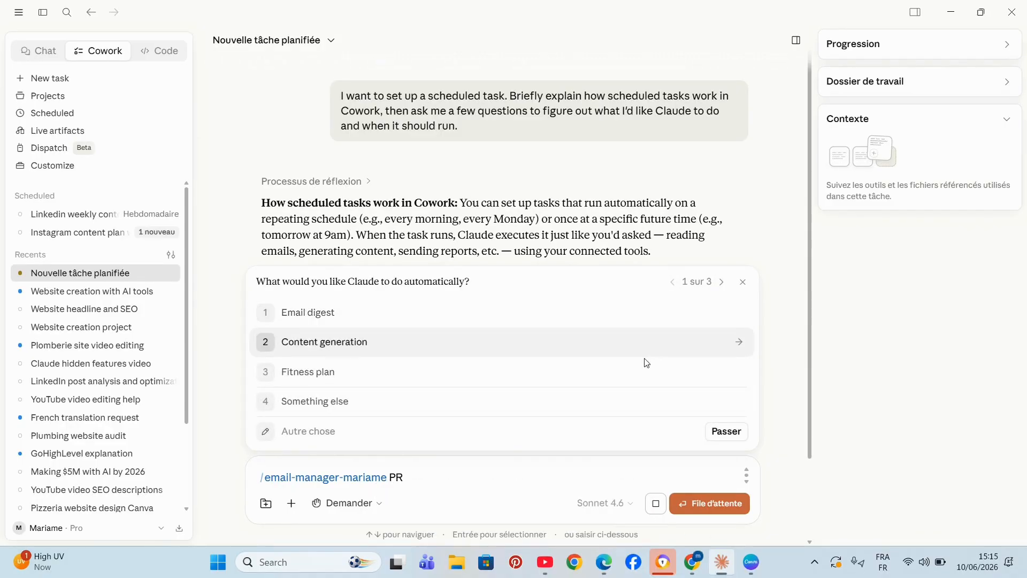
pyautogui.press('Down')
pyautogui.press('Down')
pyautogui.press('Down')
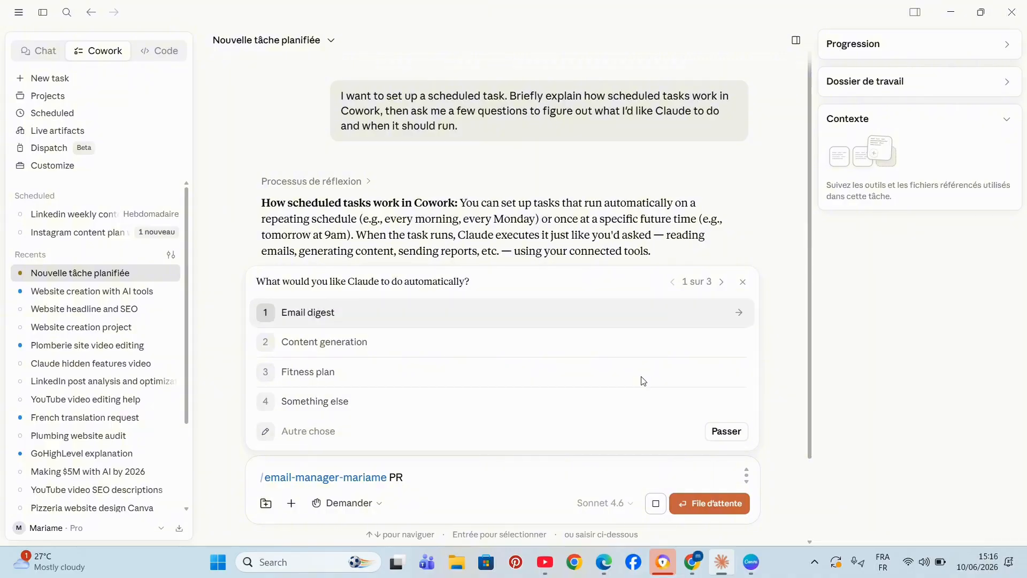
pyautogui.press('Up')
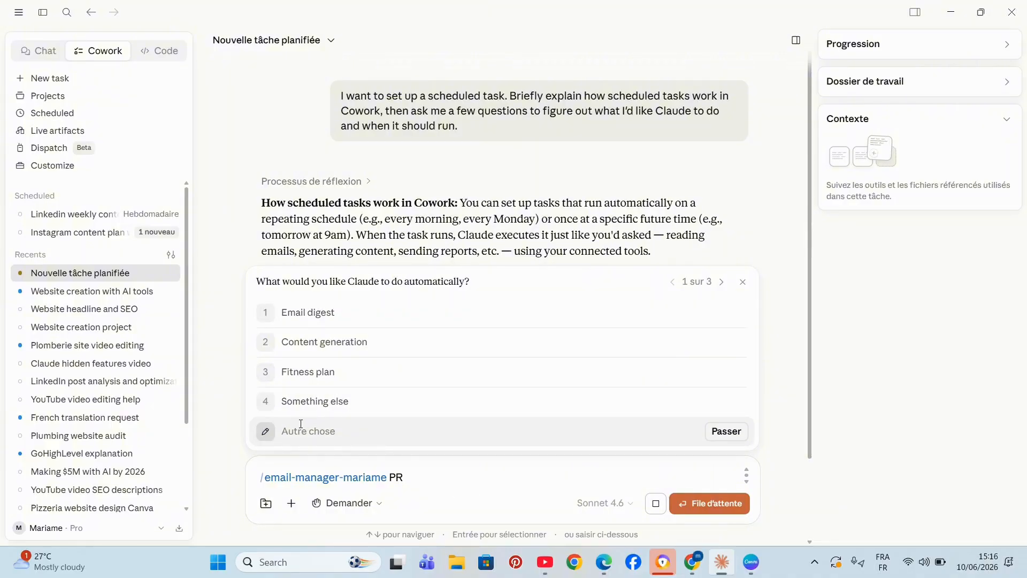
pyautogui.click(301, 423)
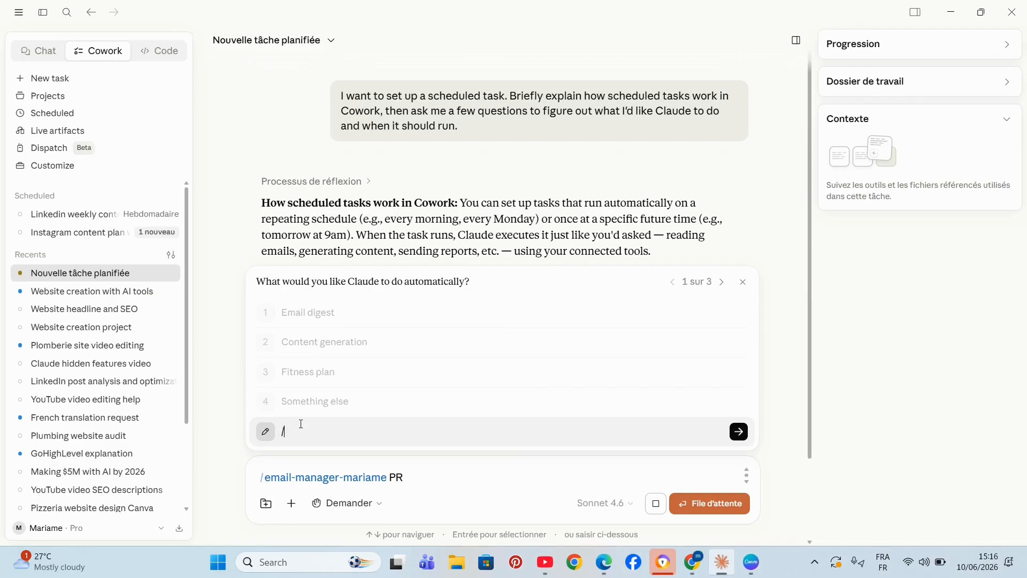
# Remove the stray text after the email manager skill command and send the message.
pyautogui.click(423, 474)
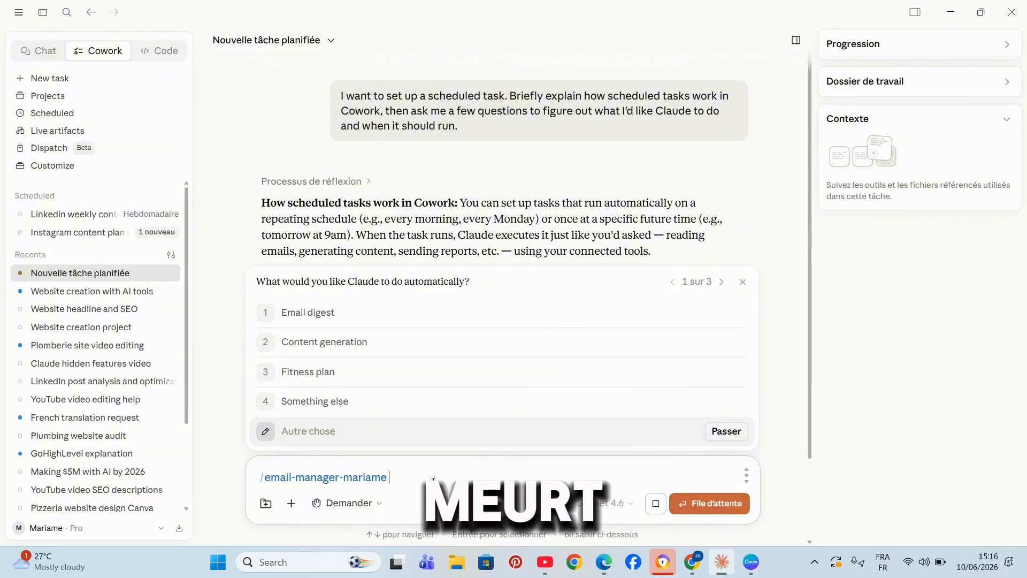
pyautogui.click(737, 500)
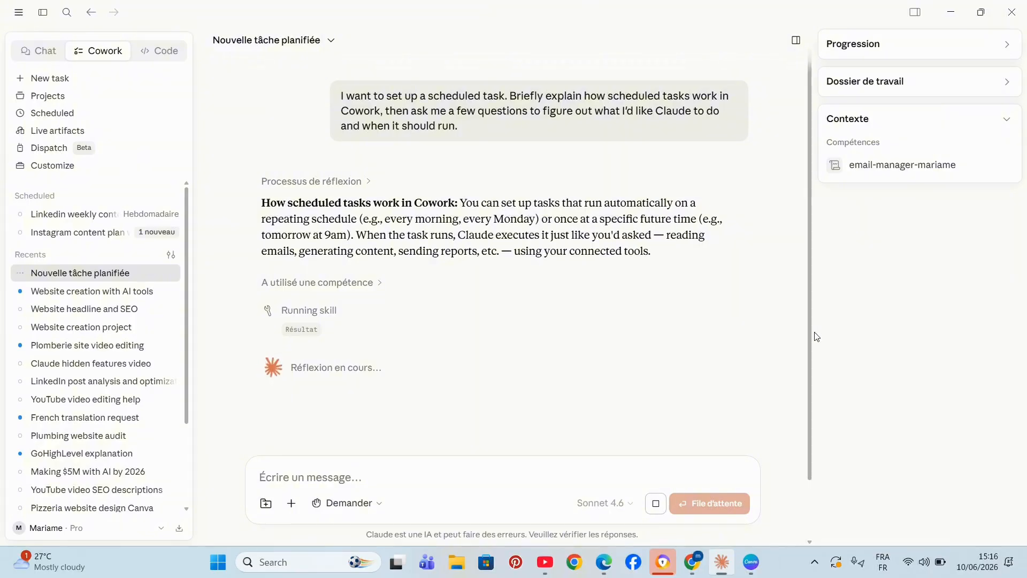
# Answer the scheduling questions: run the email manager at 8h00 every morning and also launch it now.
pyautogui.moveTo(809, 351); pyautogui.dragTo(805, 358)
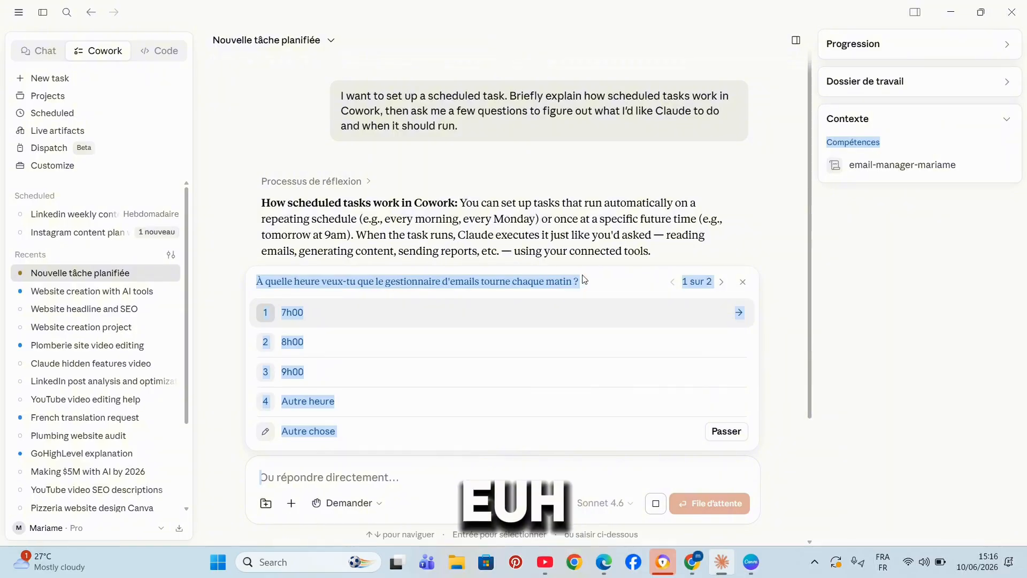
pyautogui.click(619, 292)
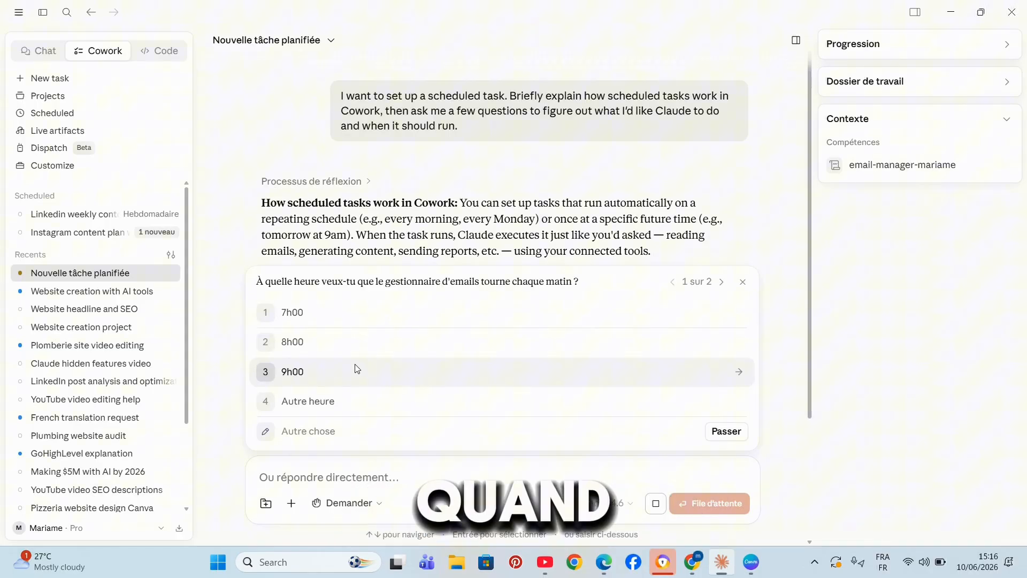
pyautogui.click(333, 348)
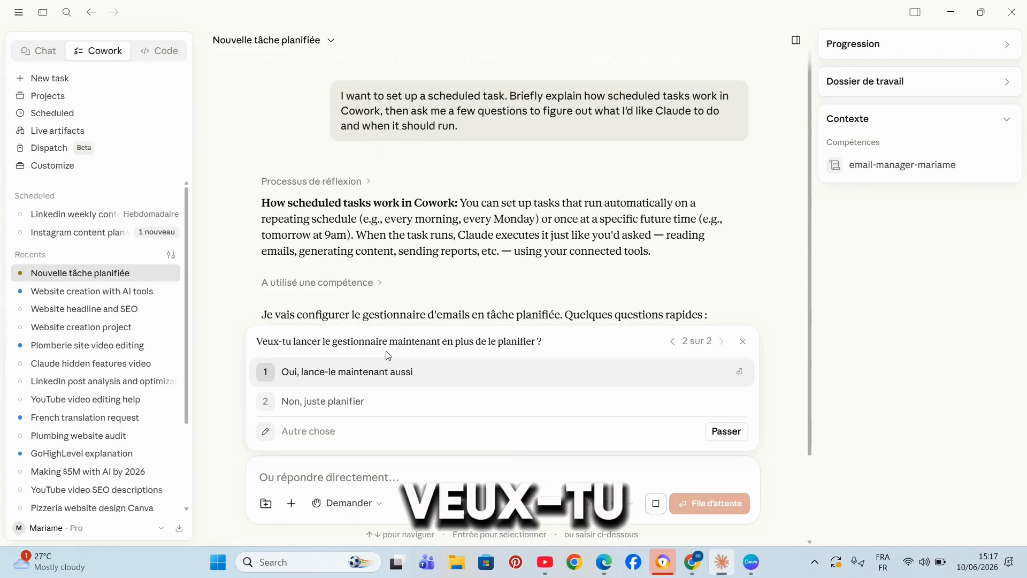
pyautogui.click(393, 378)
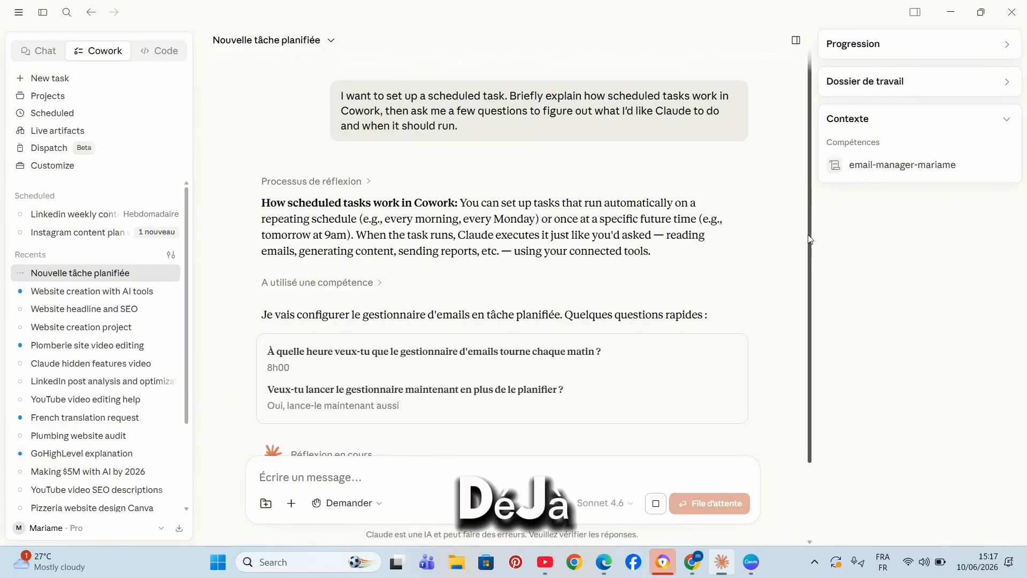
# Review the proposed email manager task and approve its daily 8:00 AM schedule.
pyautogui.moveTo(809, 235); pyautogui.dragTo(795, 351)
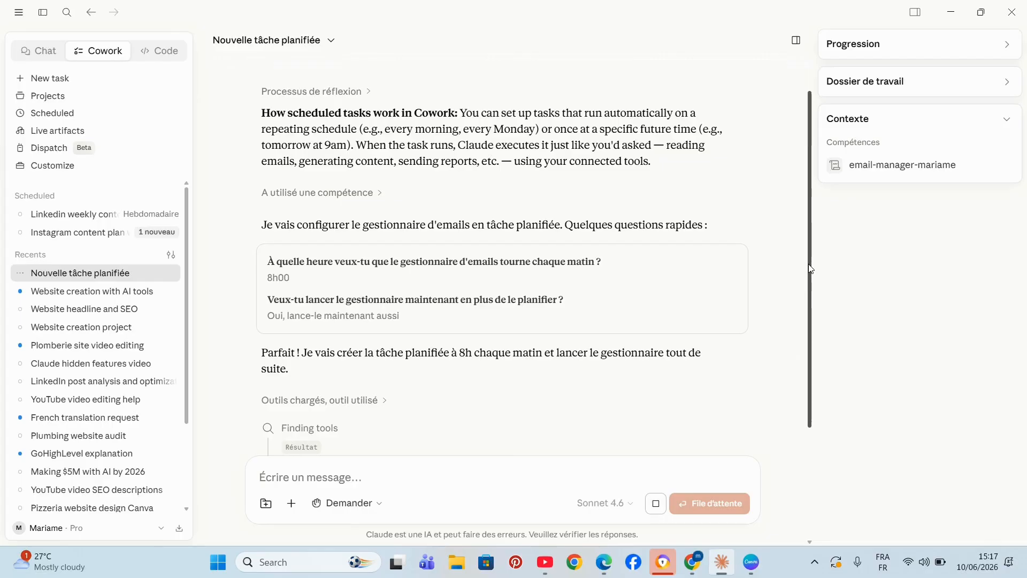
pyautogui.moveTo(808, 265); pyautogui.dragTo(813, 301)
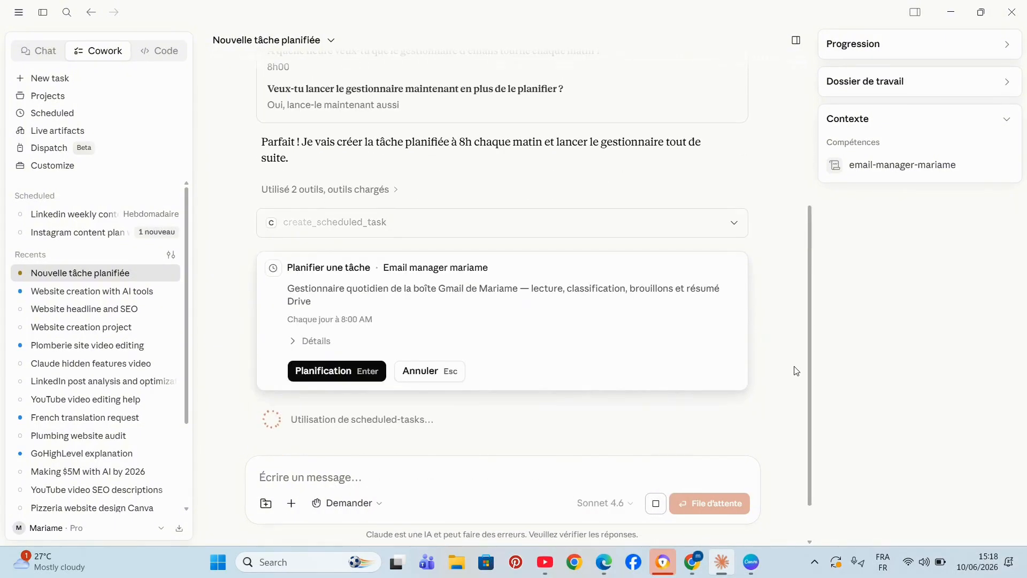
pyautogui.click(345, 374)
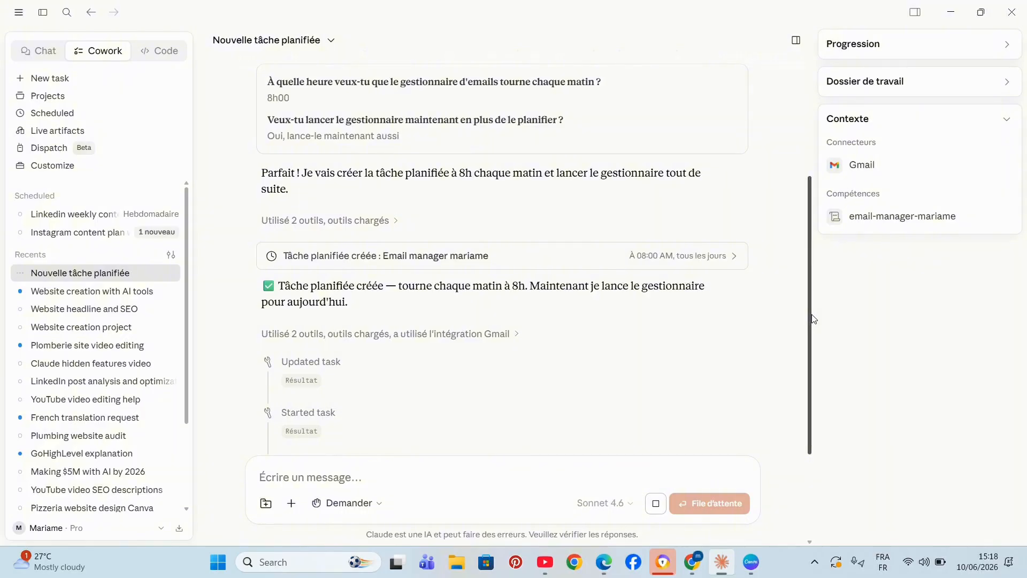
# Follow the progress of the email manager's immediate run in the task conversation.
pyautogui.moveTo(812, 314); pyautogui.dragTo(808, 349)
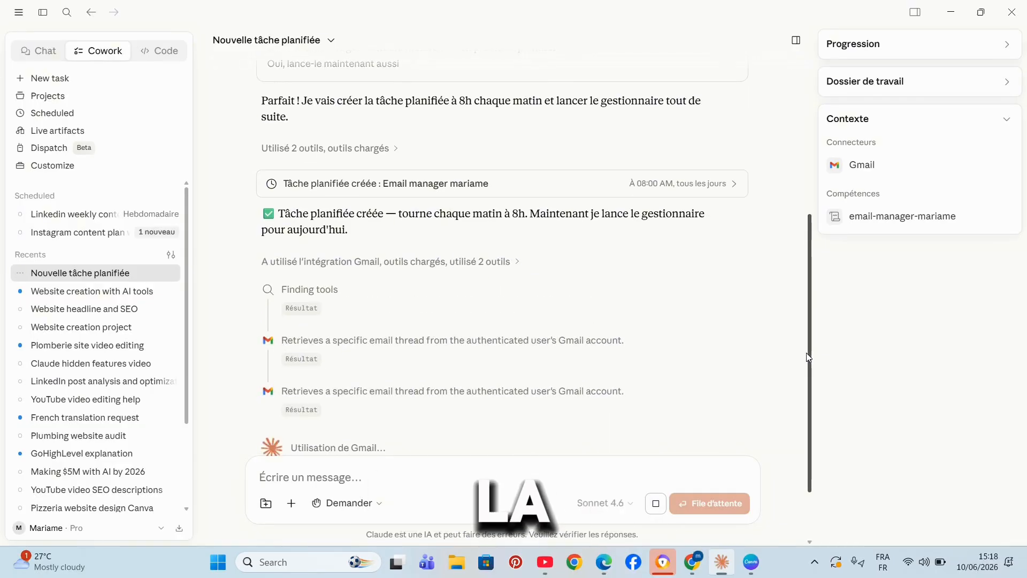
pyautogui.moveTo(807, 353); pyautogui.dragTo(802, 421)
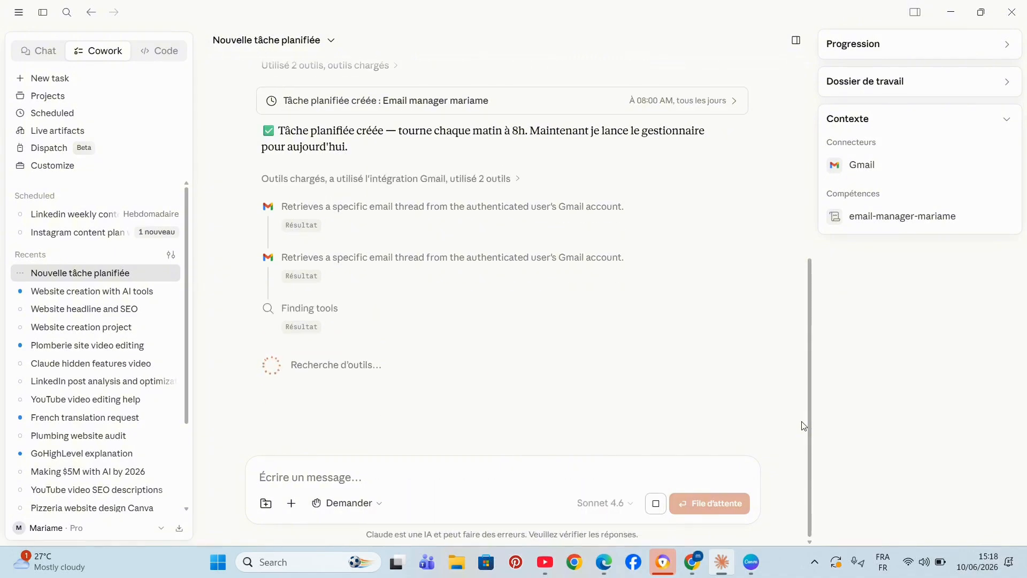
pyautogui.moveTo(692, 562)
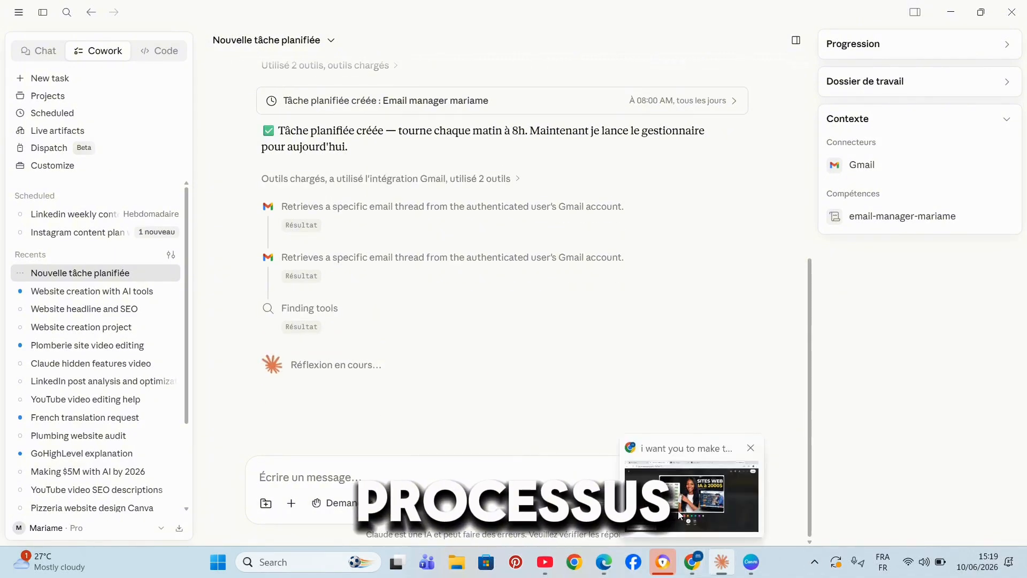
# Switch to Chrome and open the Gmail inbox of the account used by the email manager in a new tab.
pyautogui.click(678, 511)
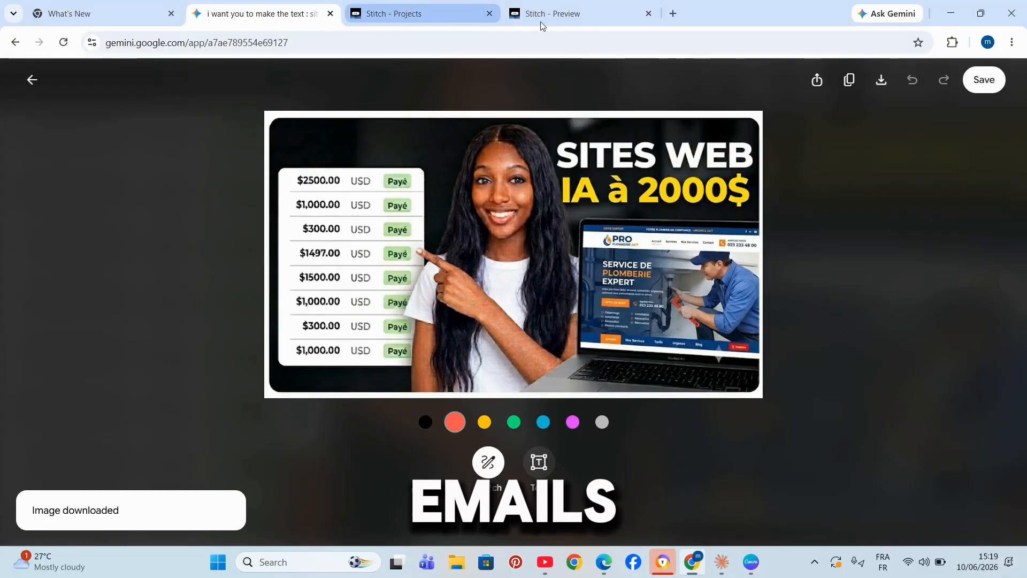
pyautogui.click(673, 15)
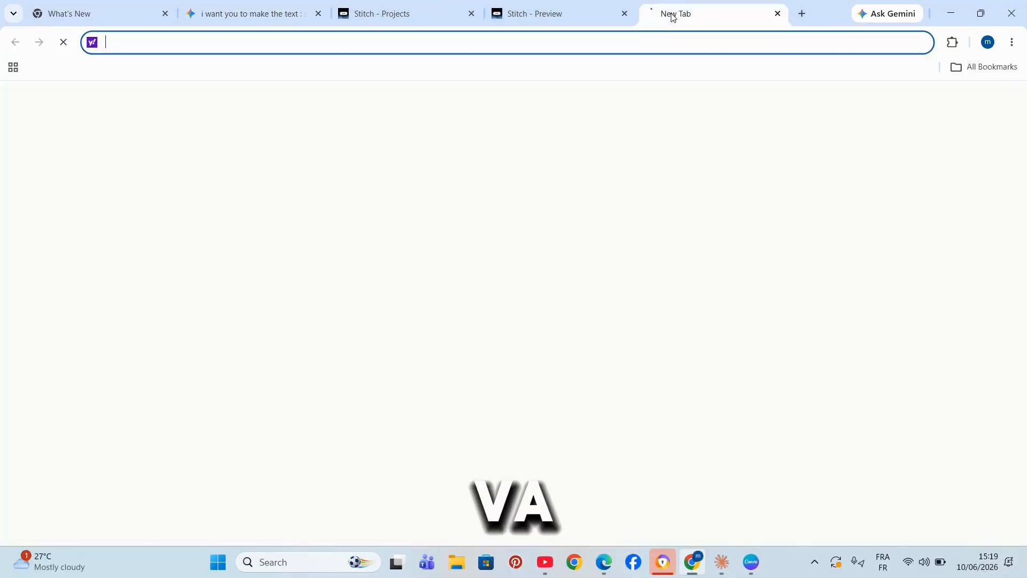
pyautogui.write('GMA')
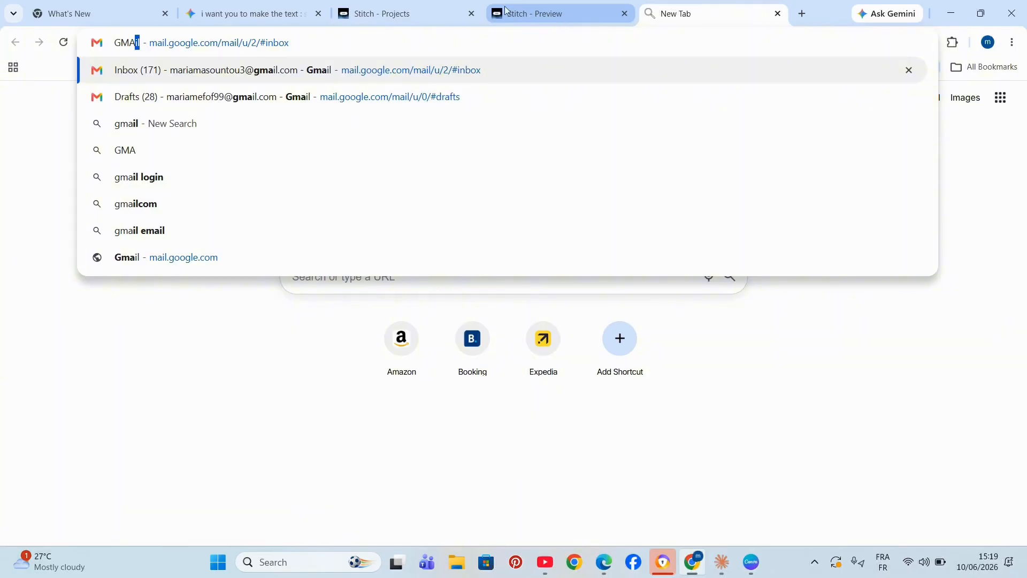
pyautogui.click(262, 70)
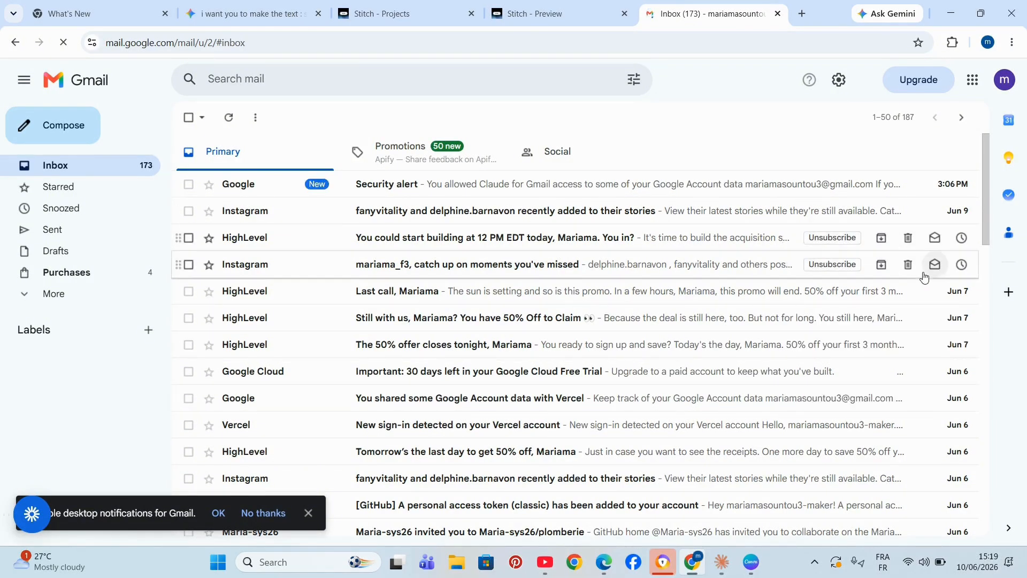
# Look over the Gmail inbox, check the Drafts folder for prepared replies, and return to the inbox.
pyautogui.moveTo(984, 214); pyautogui.dragTo(977, 170)
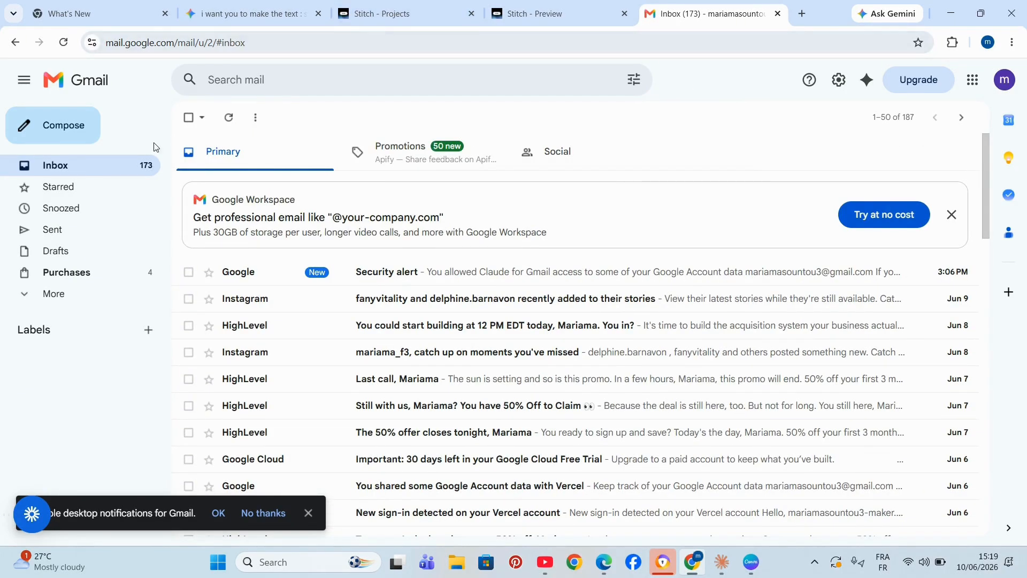
pyautogui.click(97, 257)
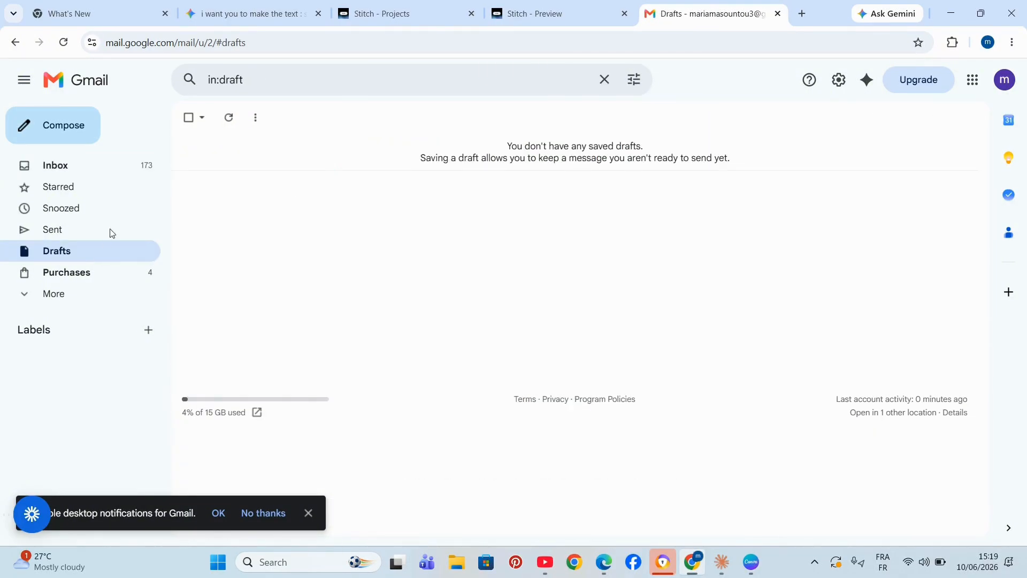
pyautogui.click(122, 177)
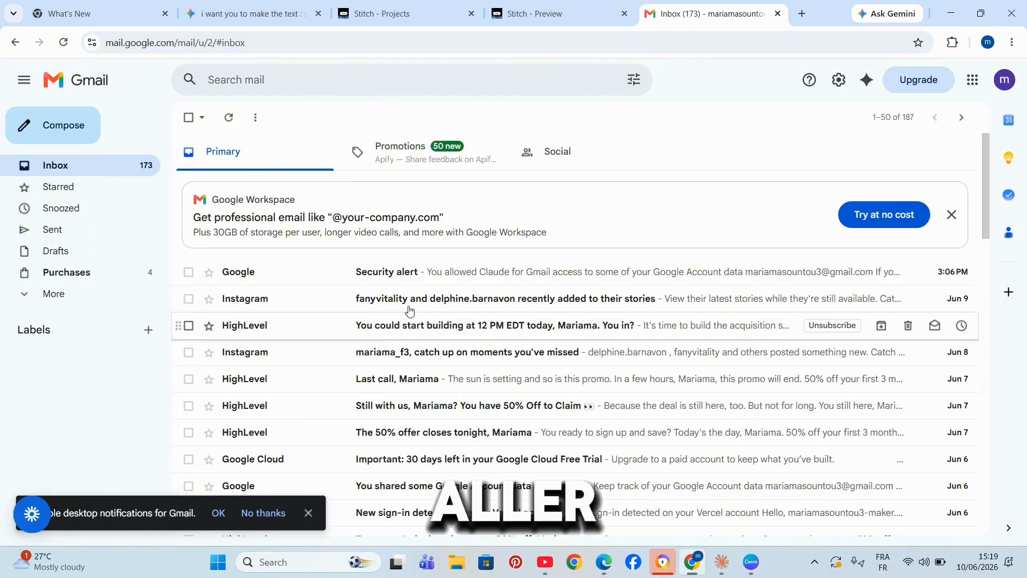
# Switch back to Claude and always allow the Google Drive Search files request in the running task.
pyautogui.moveTo(722, 562)
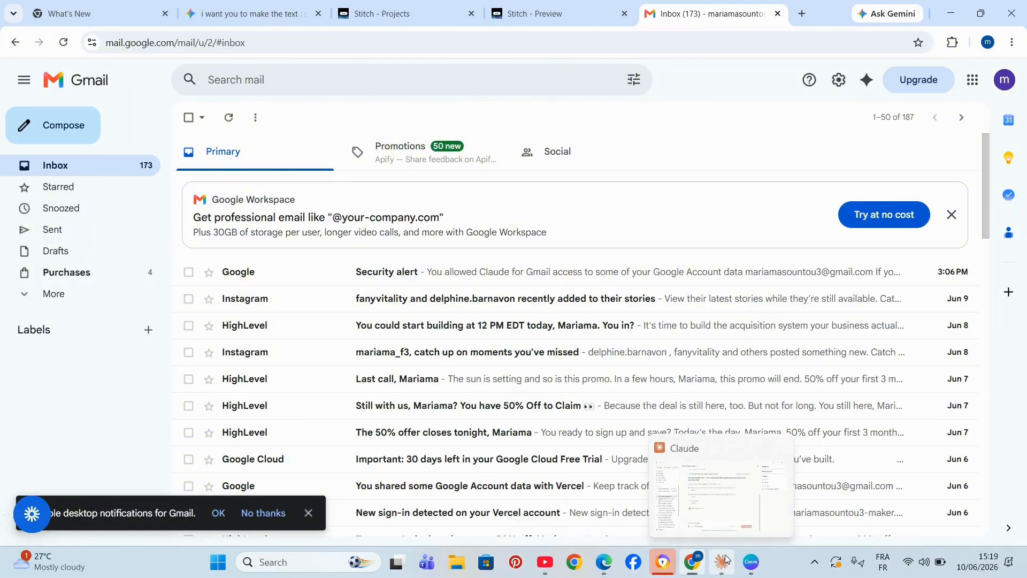
pyautogui.click(719, 524)
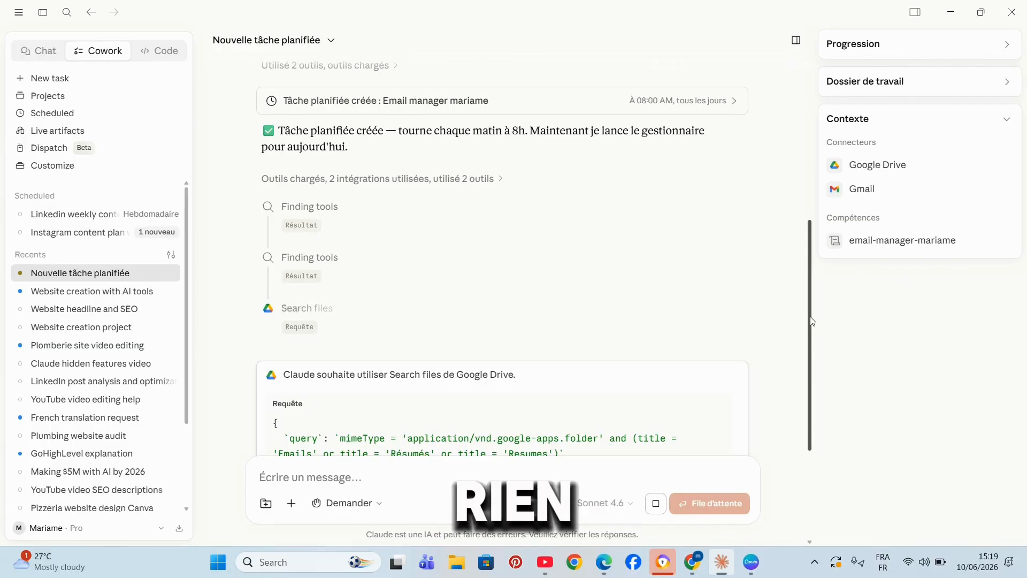
pyautogui.moveTo(810, 321); pyautogui.dragTo(810, 369)
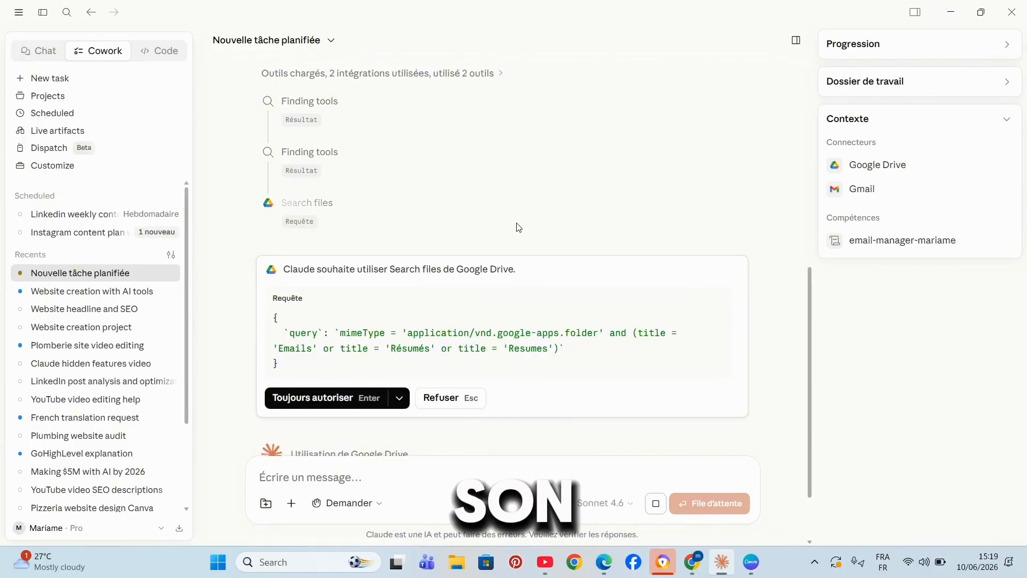
pyautogui.click(311, 398)
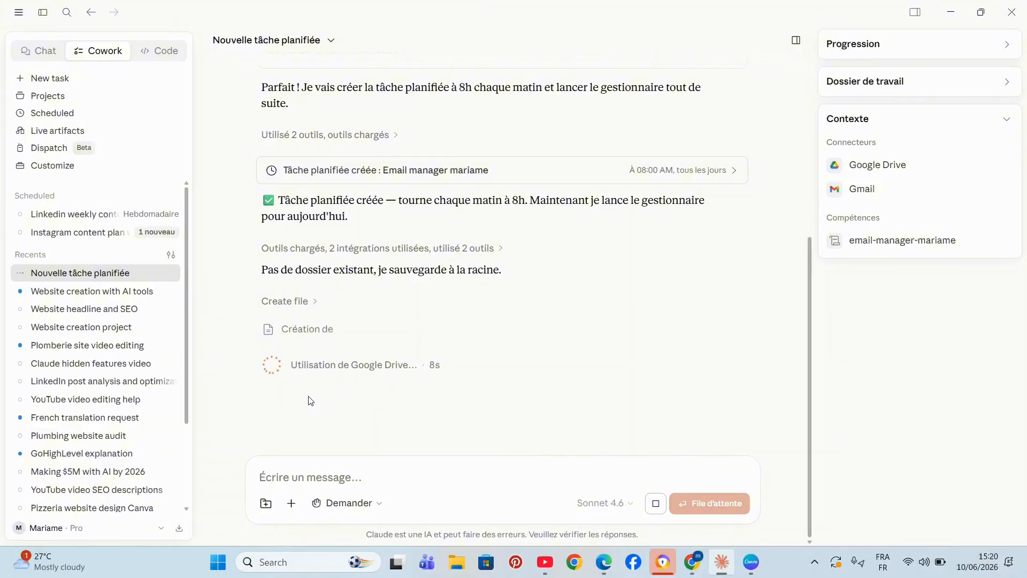
# Open the scheduled tasks overview and examine the options available for the daily email manager task.
pyautogui.click(84, 114)
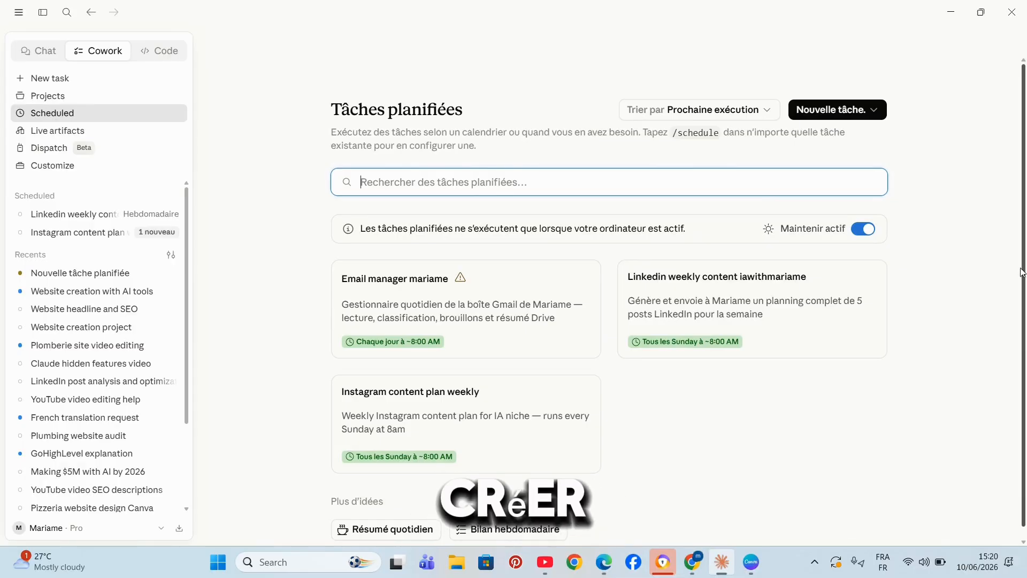
pyautogui.scroll(-1, 729, 354)
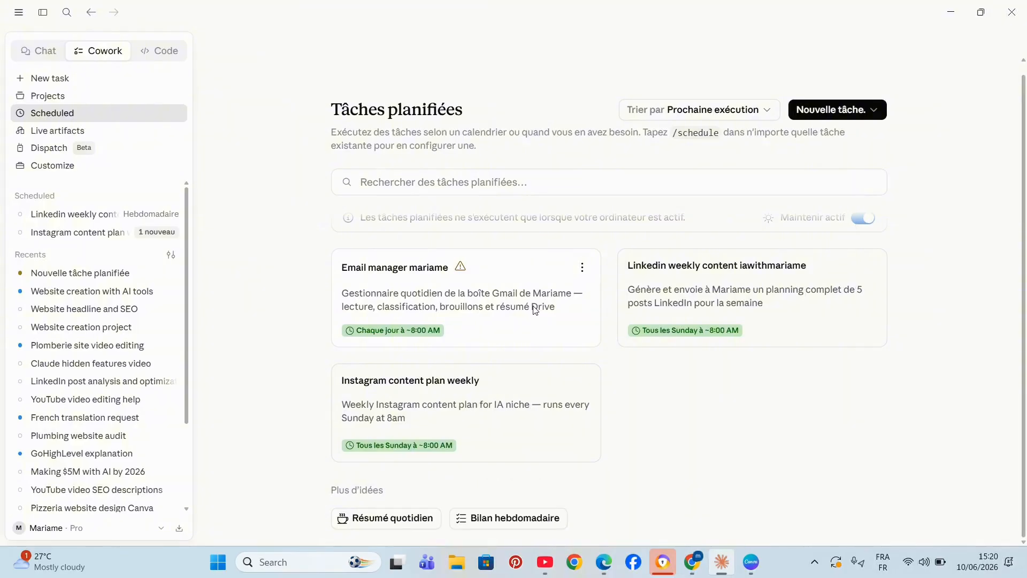
pyautogui.click(581, 268)
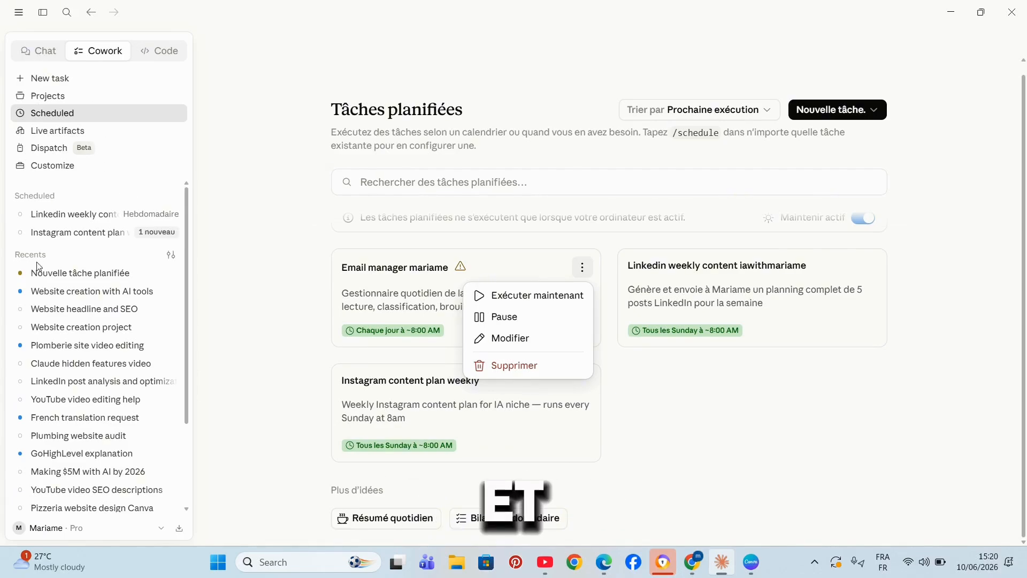
pyautogui.click(60, 278)
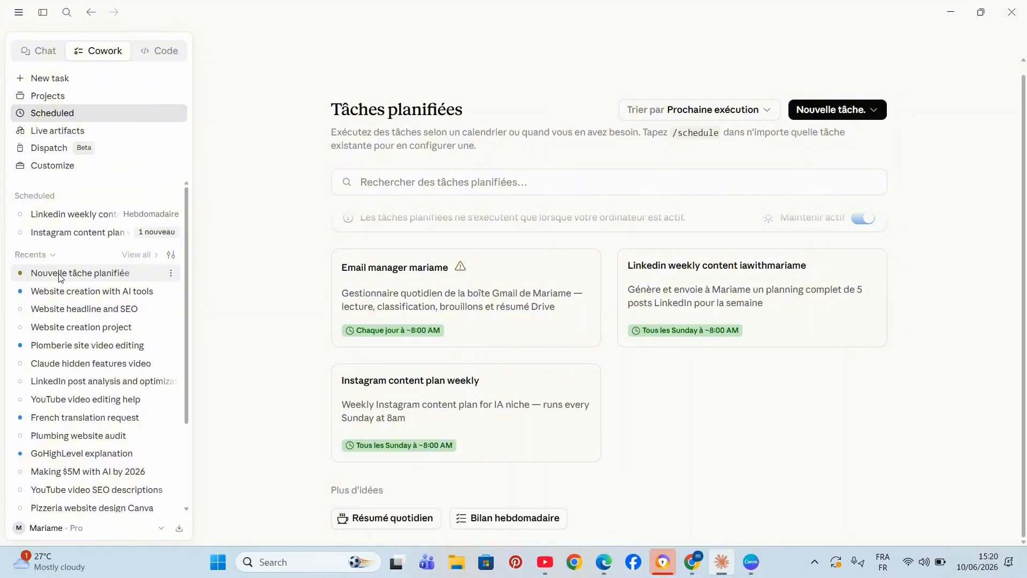
# Reopen the Nouvelle tâche planifiée conversation and authorize the Google Drive file creation for this task.
pyautogui.click(110, 274)
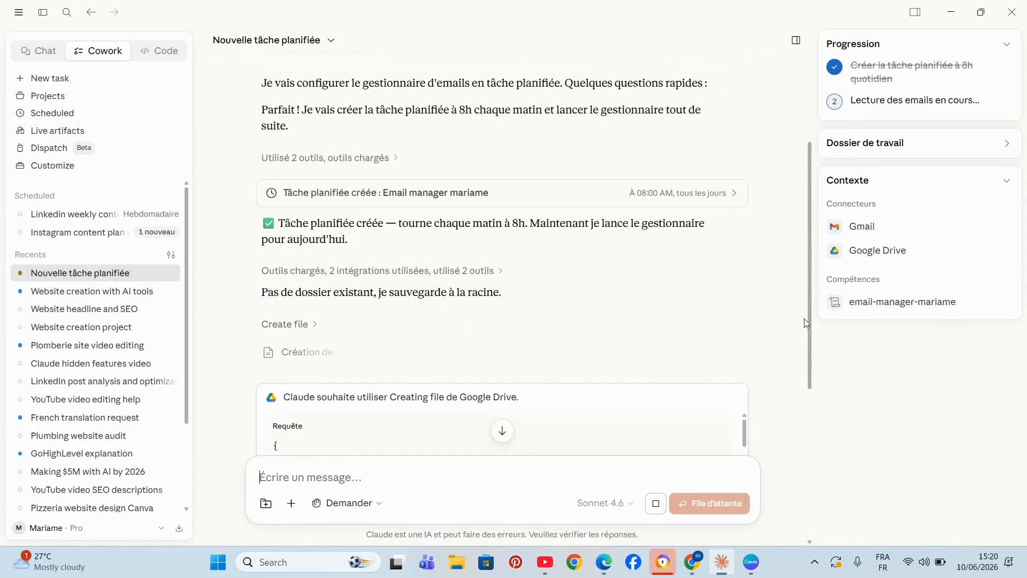
pyautogui.scroll(-3, 811, 374)
pyautogui.scroll(-2, 815, 395)
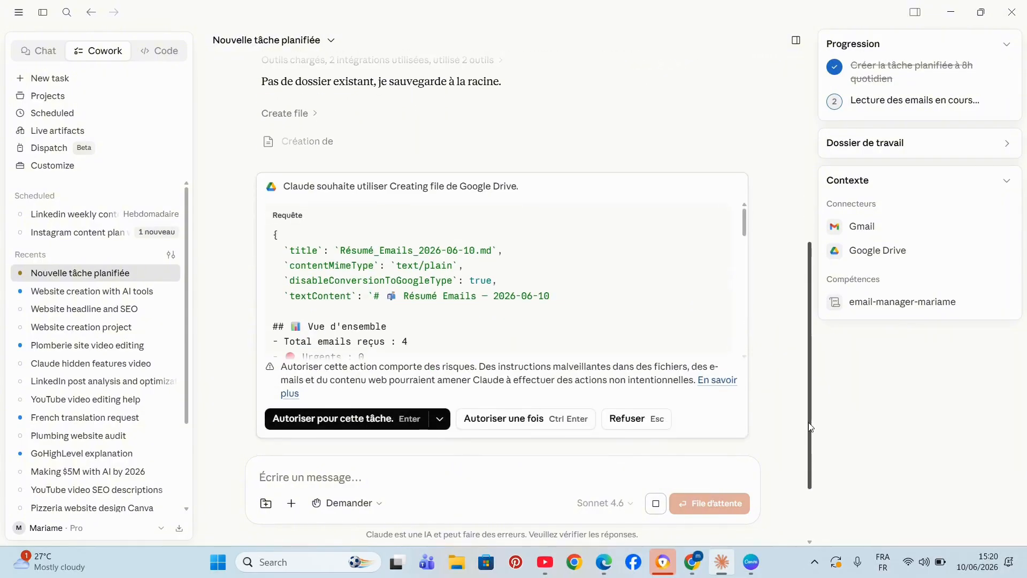
pyautogui.click(363, 419)
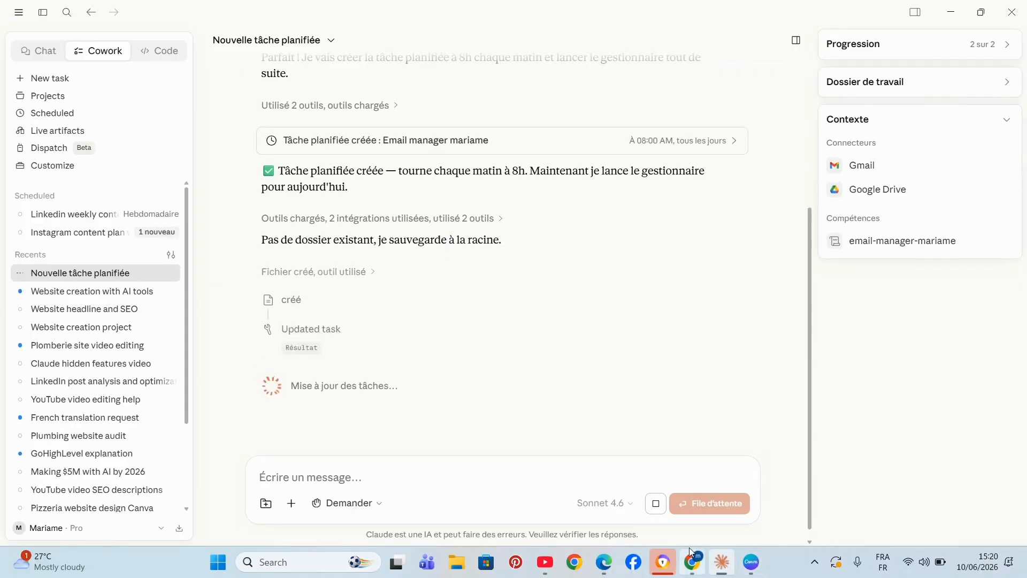
# Switch to Chrome, open My Drive in a new tab, and view the Google accounts available there.
pyautogui.moveTo(691, 556)
pyautogui.click(692, 514)
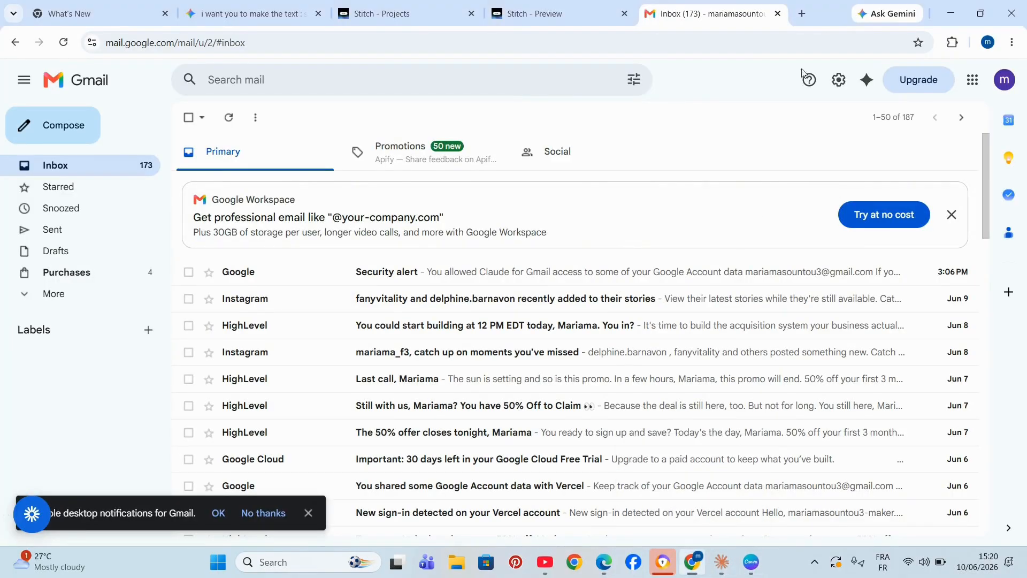
pyautogui.click(801, 13)
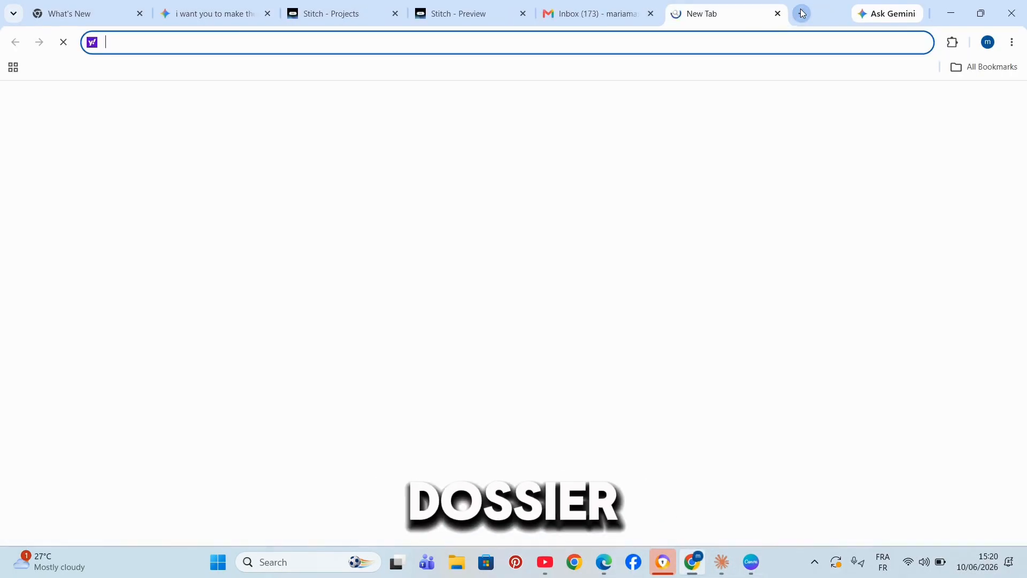
pyautogui.write('GOOG')
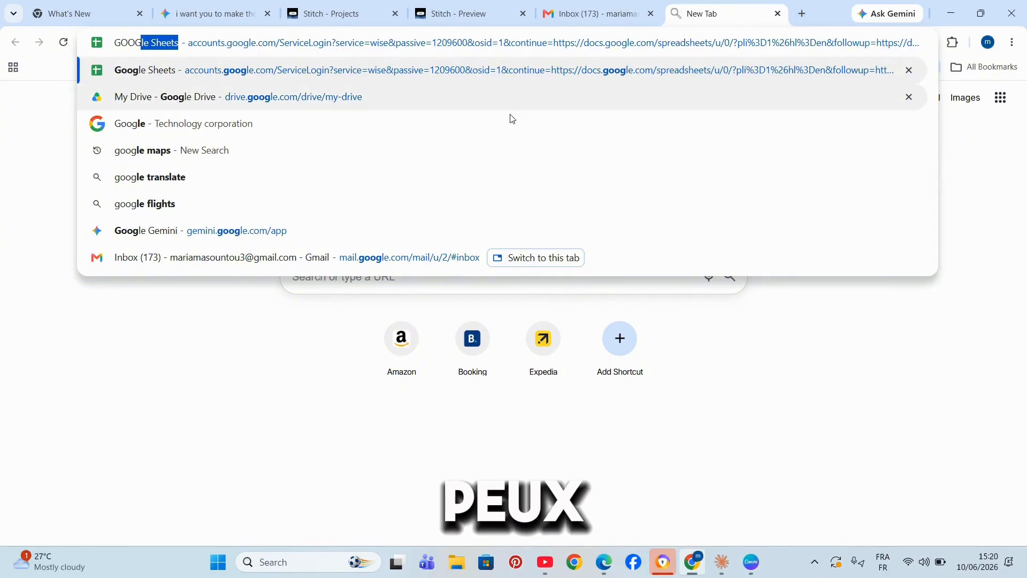
pyautogui.press('Down')
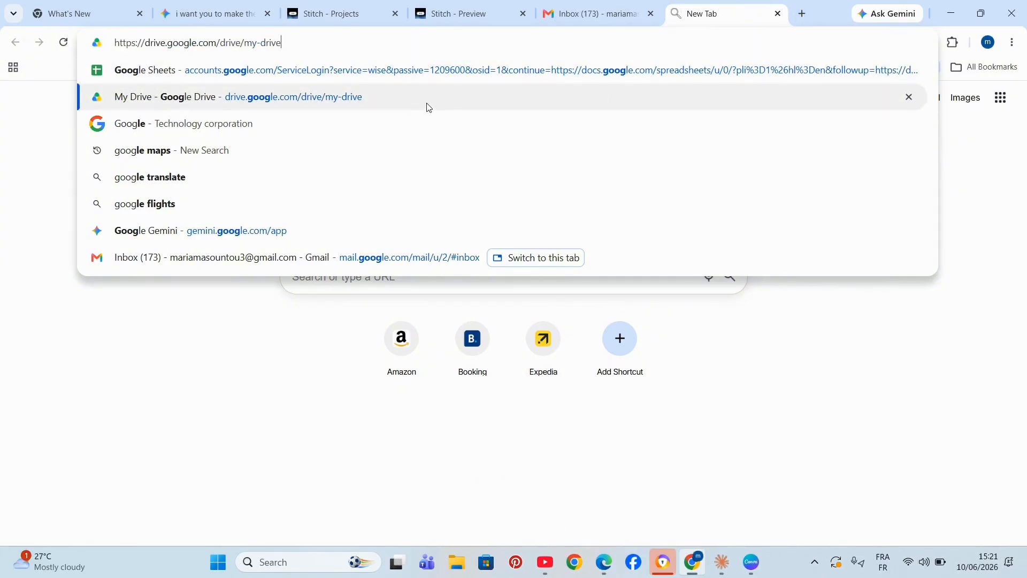
pyautogui.press('Return')
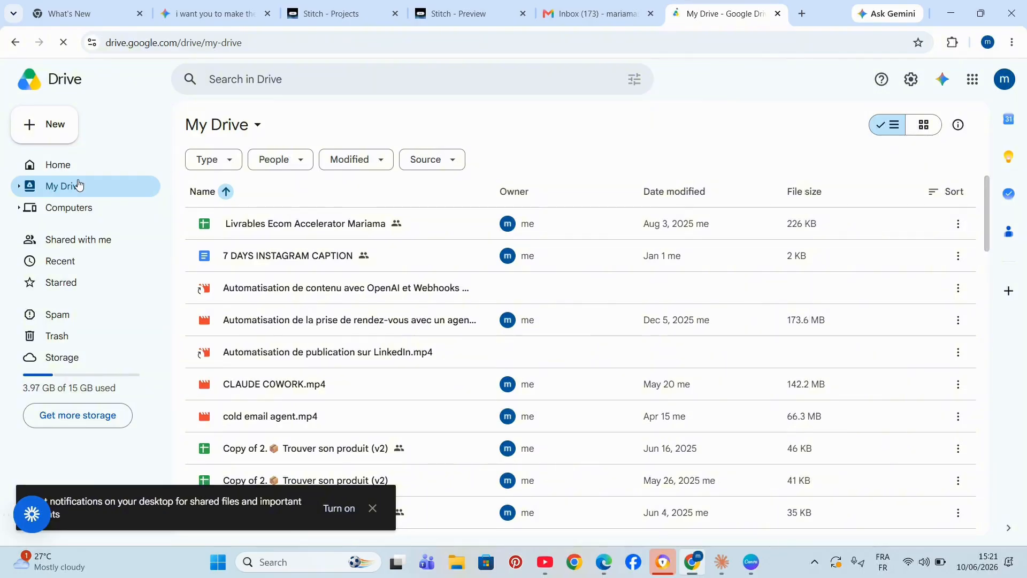
pyautogui.click(1006, 79)
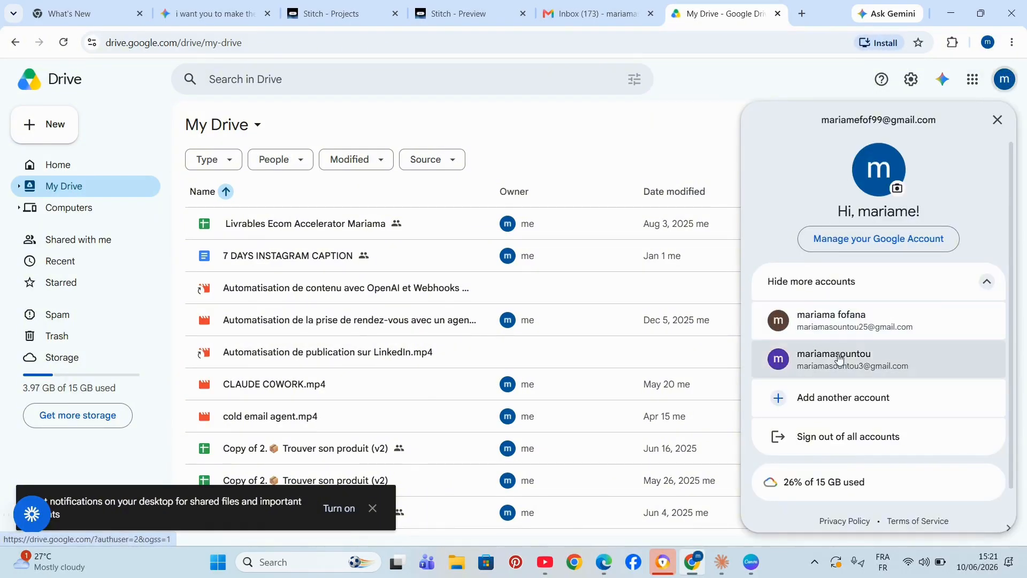
pyautogui.click(625, 111)
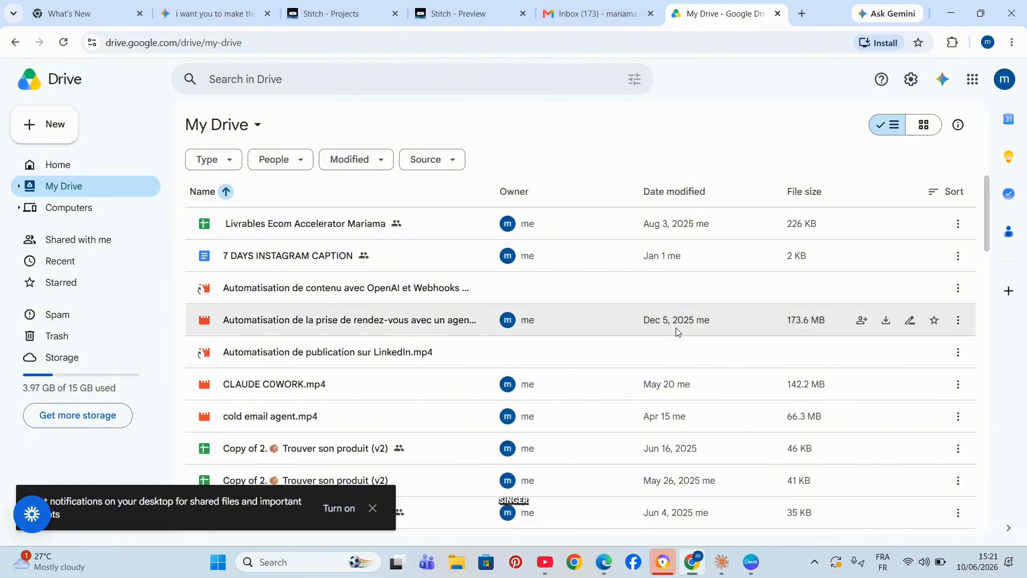
# Switch back to Claude and read the email run's report, including the email details and the scheduled task note.
pyautogui.moveTo(722, 561)
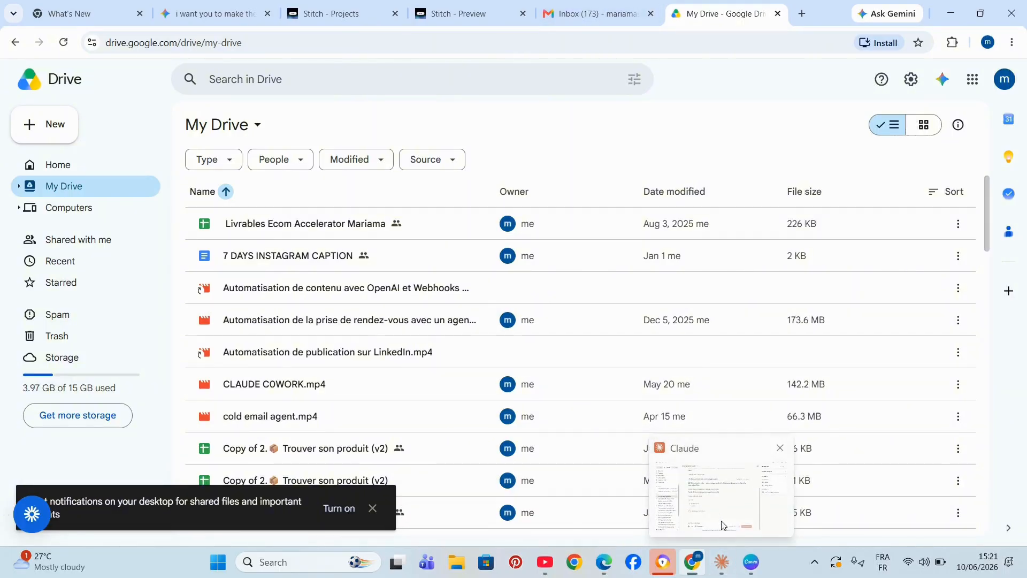
pyautogui.click(721, 525)
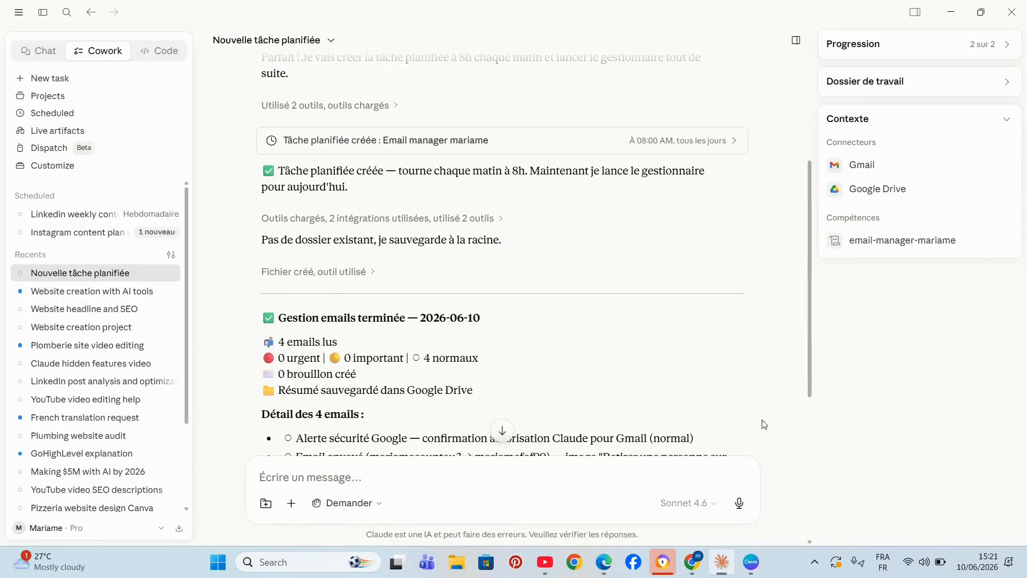
pyautogui.moveTo(814, 354); pyautogui.dragTo(813, 415)
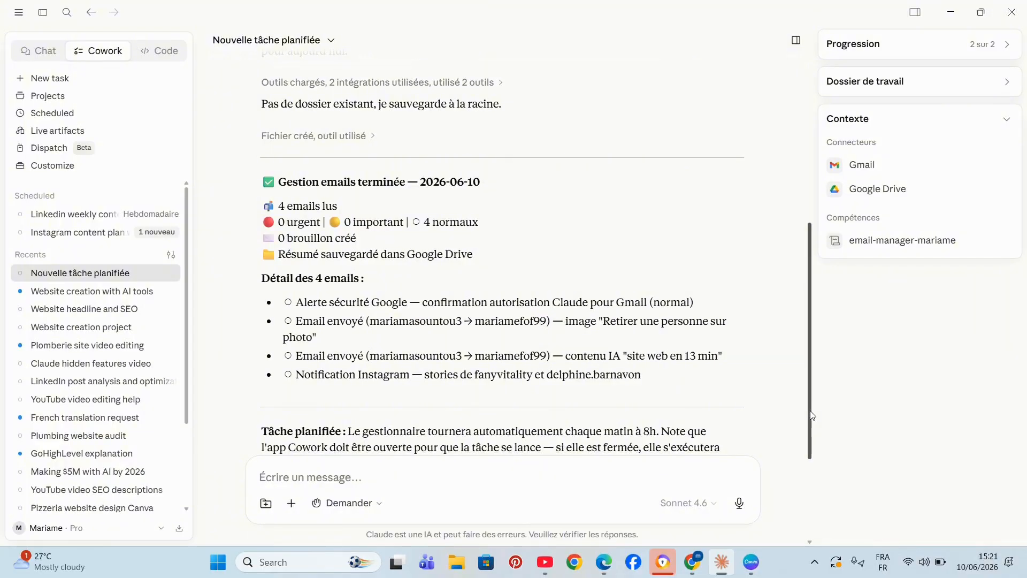
pyautogui.moveTo(812, 415); pyautogui.dragTo(807, 442)
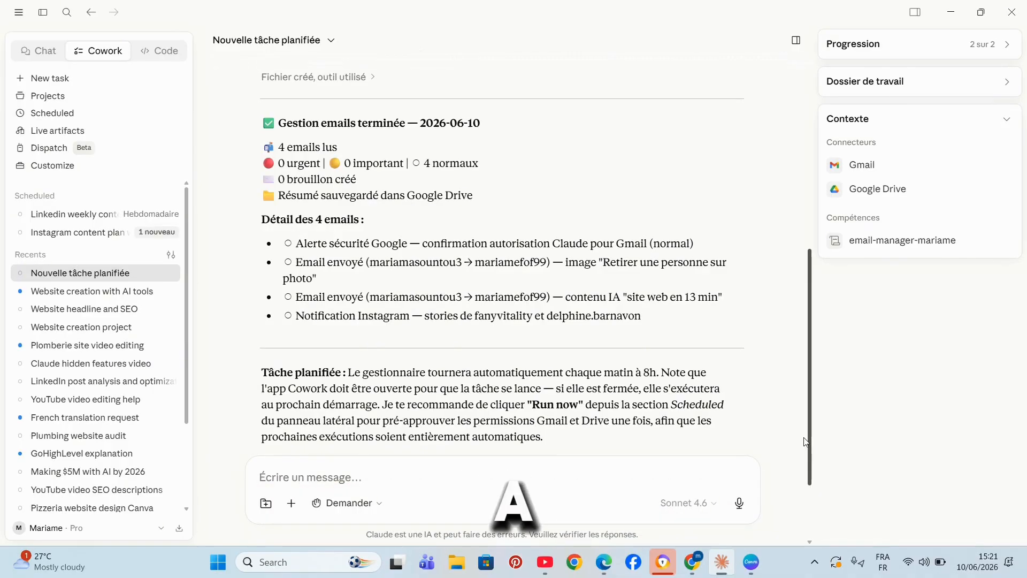
pyautogui.moveTo(806, 442); pyautogui.dragTo(805, 447)
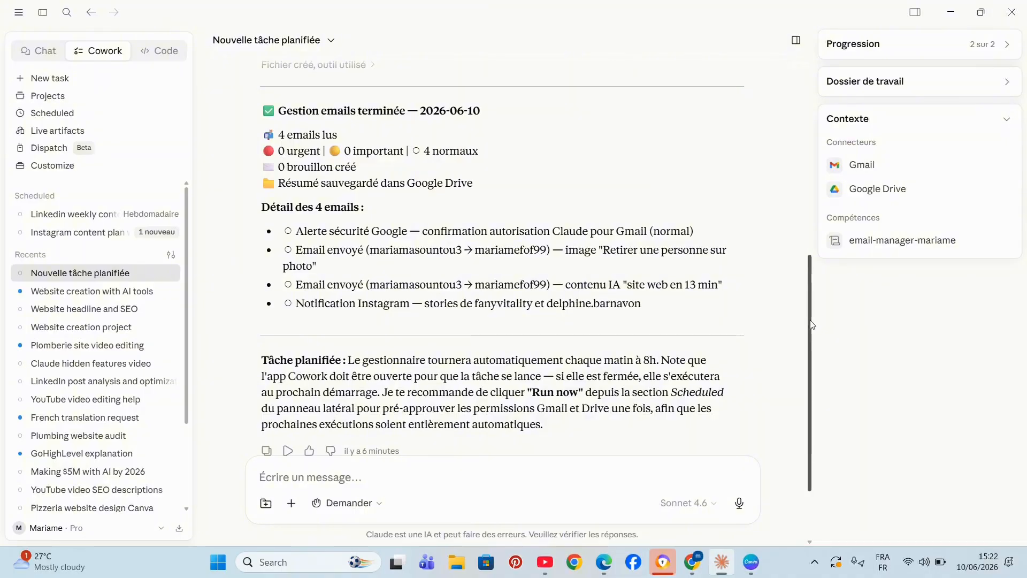
pyautogui.moveTo(811, 321); pyautogui.dragTo(815, 347)
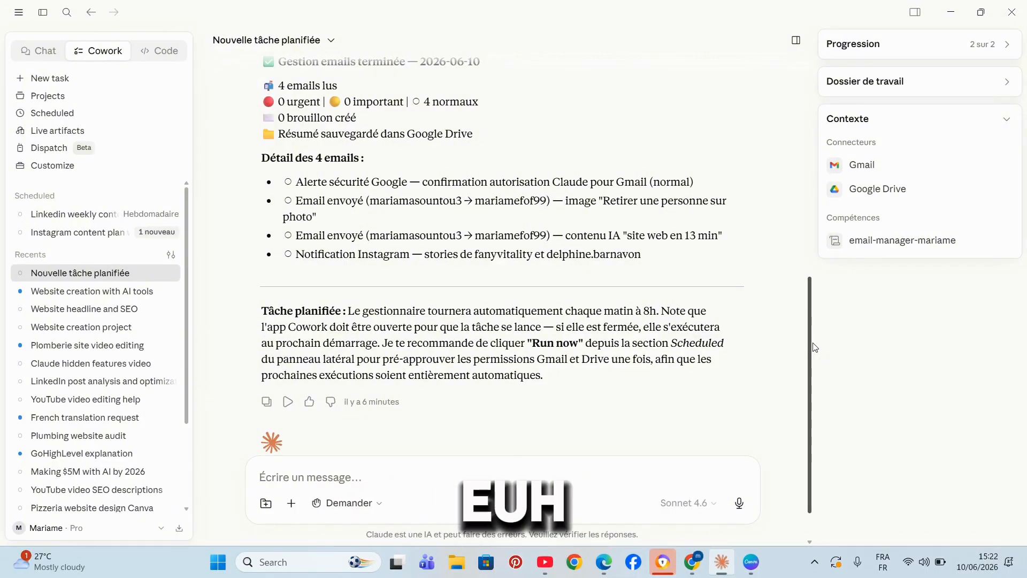
pyautogui.moveTo(813, 343); pyautogui.dragTo(811, 346)
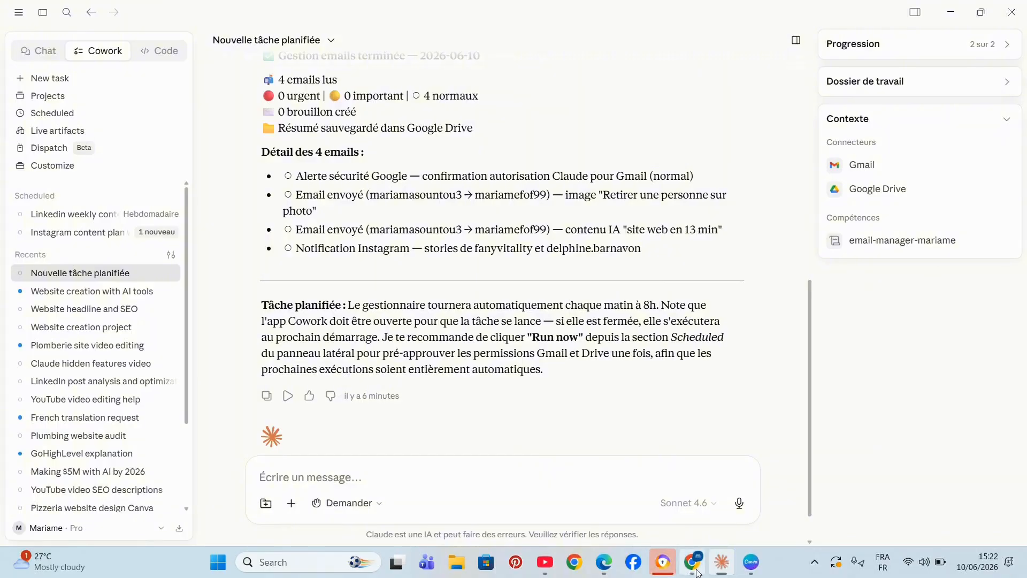
# Switch to Chrome and look through the My Drive file list for the saved email summary.
pyautogui.moveTo(692, 562)
pyautogui.click(678, 508)
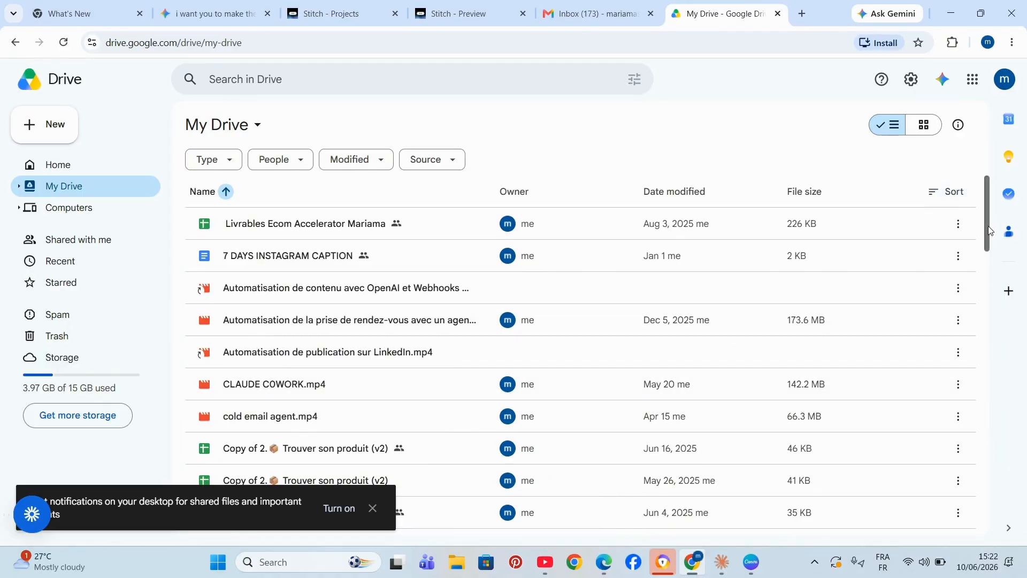
pyautogui.scroll(-12, 991, 231)
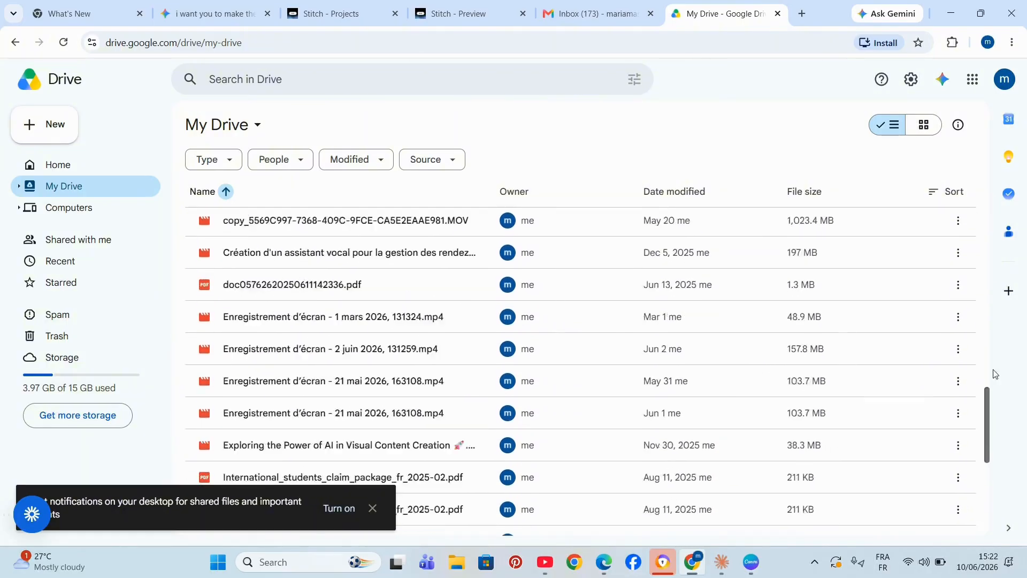
pyautogui.scroll(12, 995, 373)
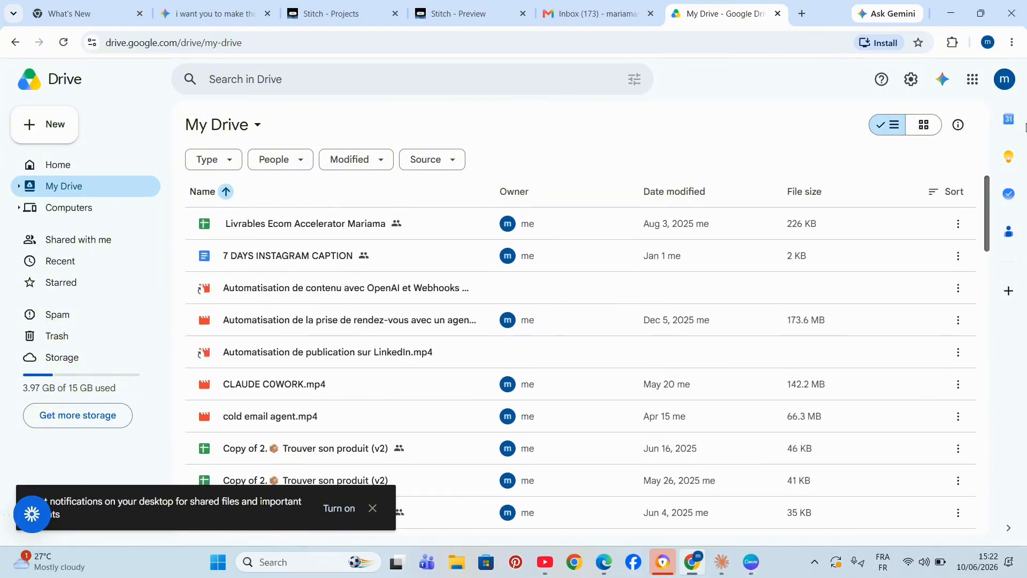
# Switch Drive to the Google account connected to Claude, then open Résumé_Emails_2026-06-10.md and read through the email summary.
pyautogui.click(1007, 83)
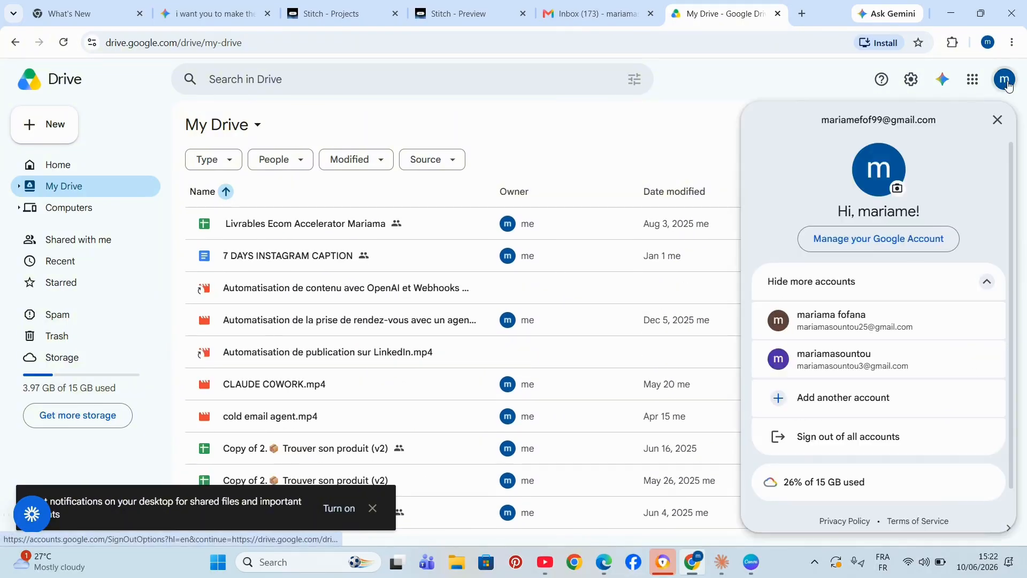
pyautogui.click(811, 363)
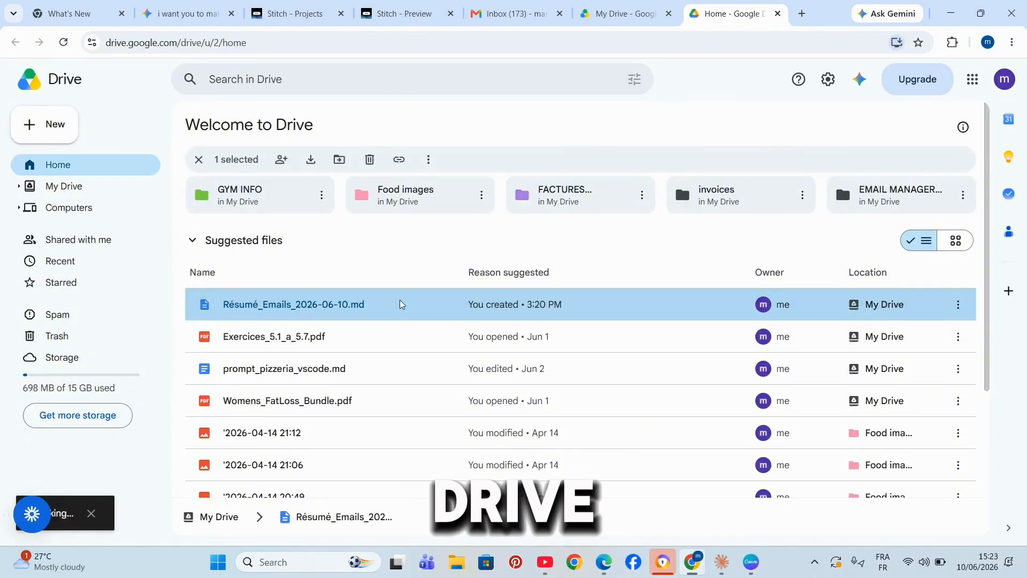
pyautogui.doubleClick(449, 300)
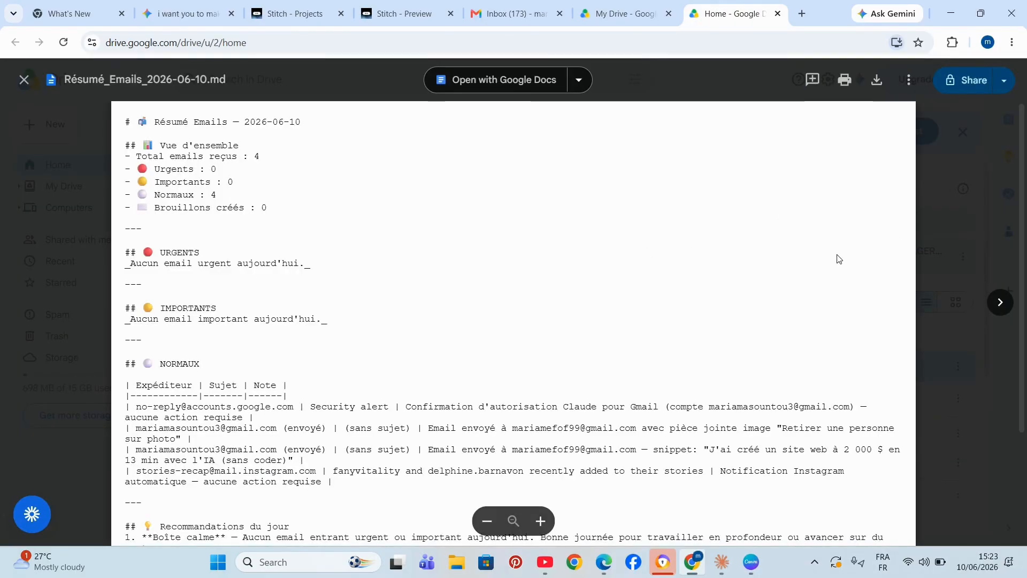
pyautogui.scroll(-2, 839, 259)
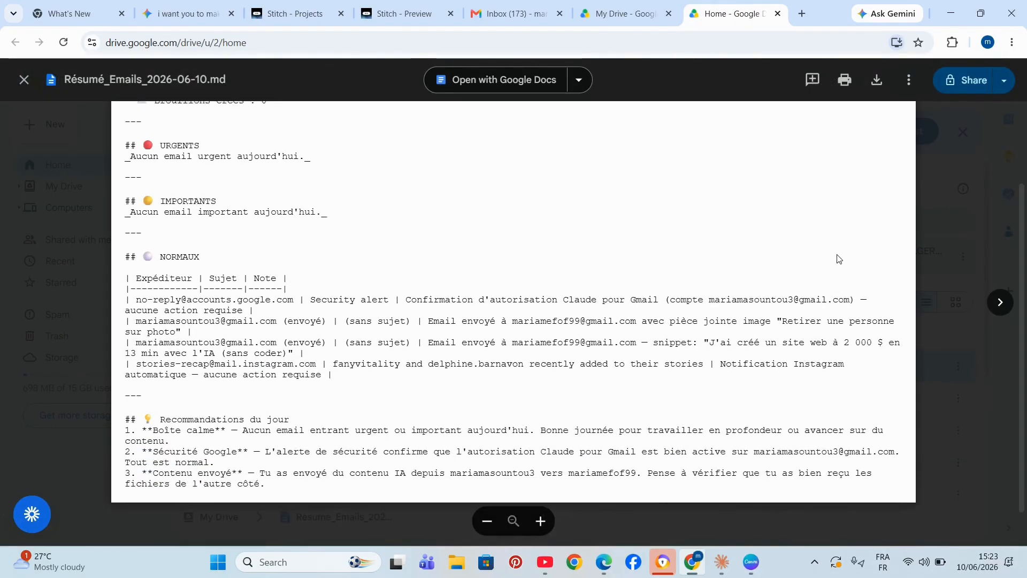
pyautogui.scroll(3, 839, 259)
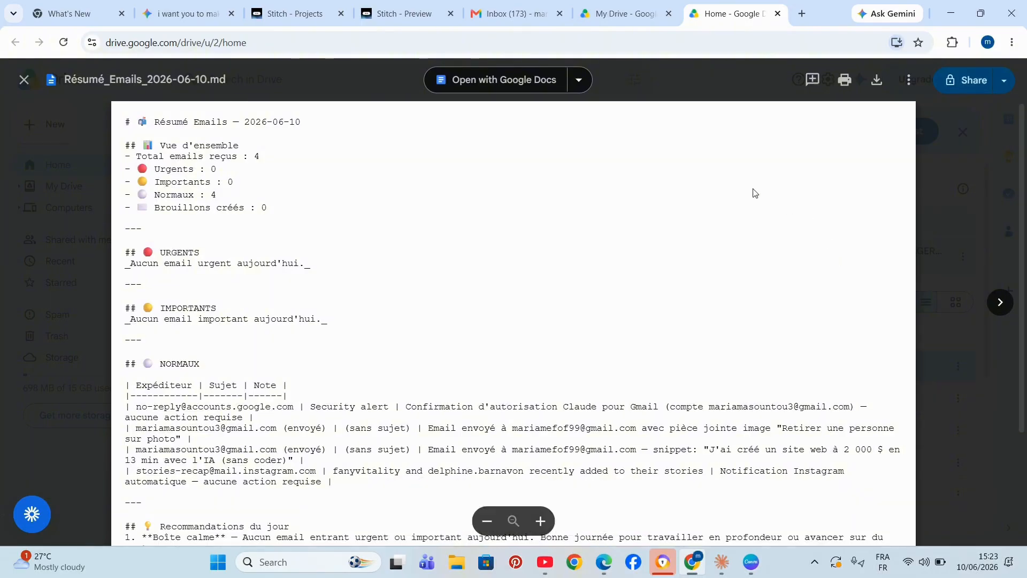
# Switch back to Claude and view the Cowork scheduled tasks, glance at the customization page, and return to the scheduled tasks.
pyautogui.moveTo(721, 559)
pyautogui.click(705, 498)
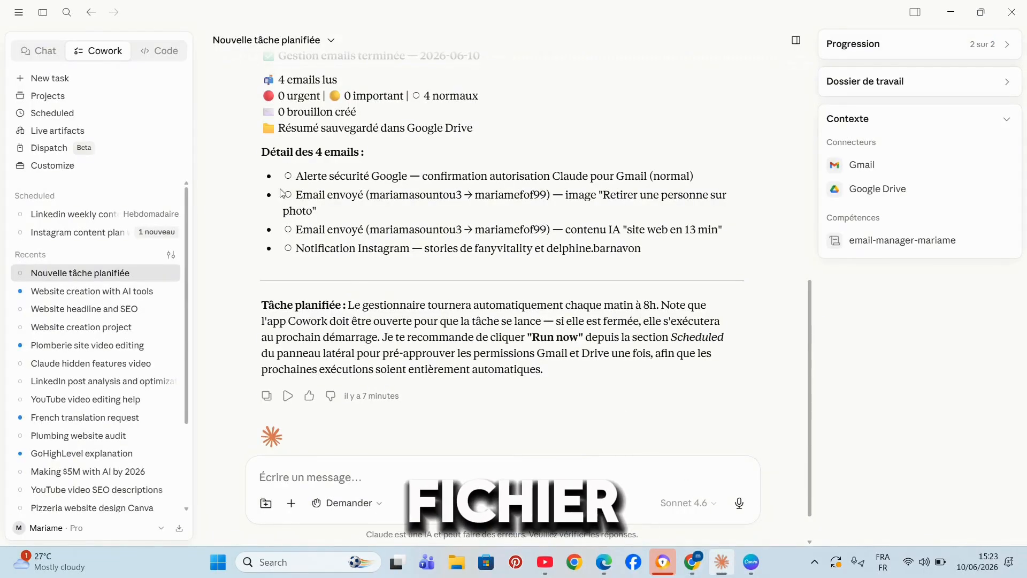
pyautogui.click(71, 113)
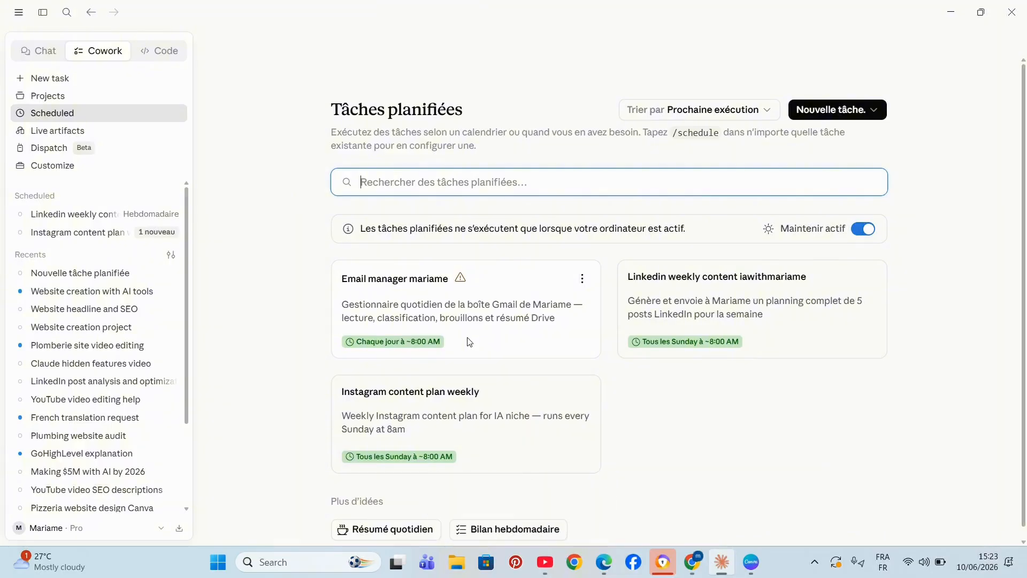
pyautogui.click(68, 167)
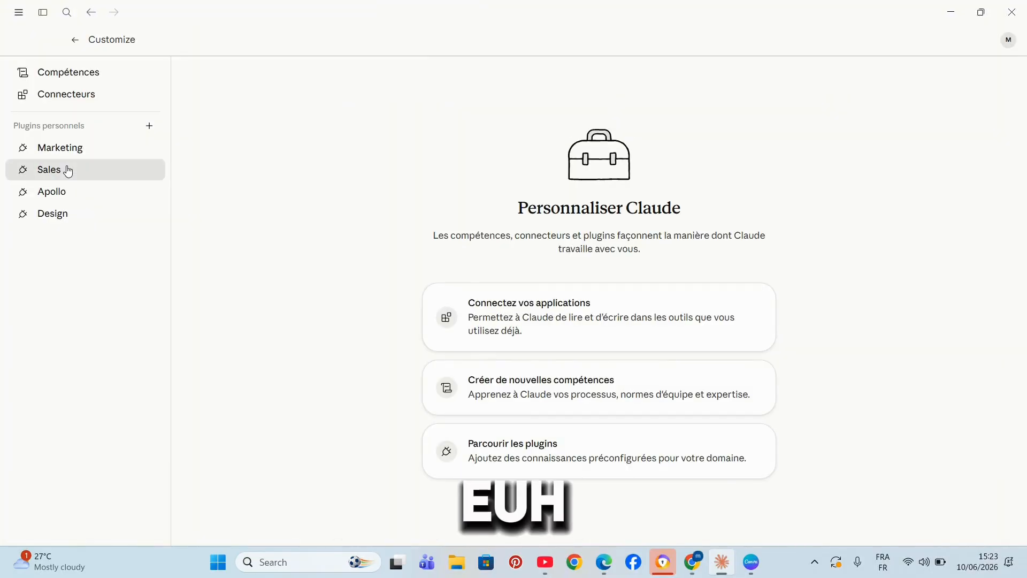
pyautogui.click(80, 48)
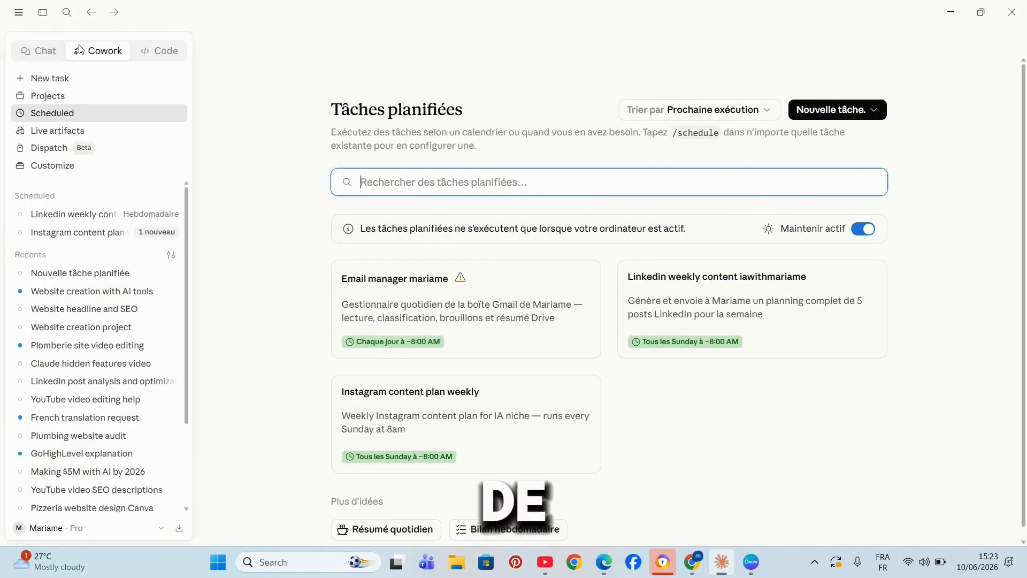